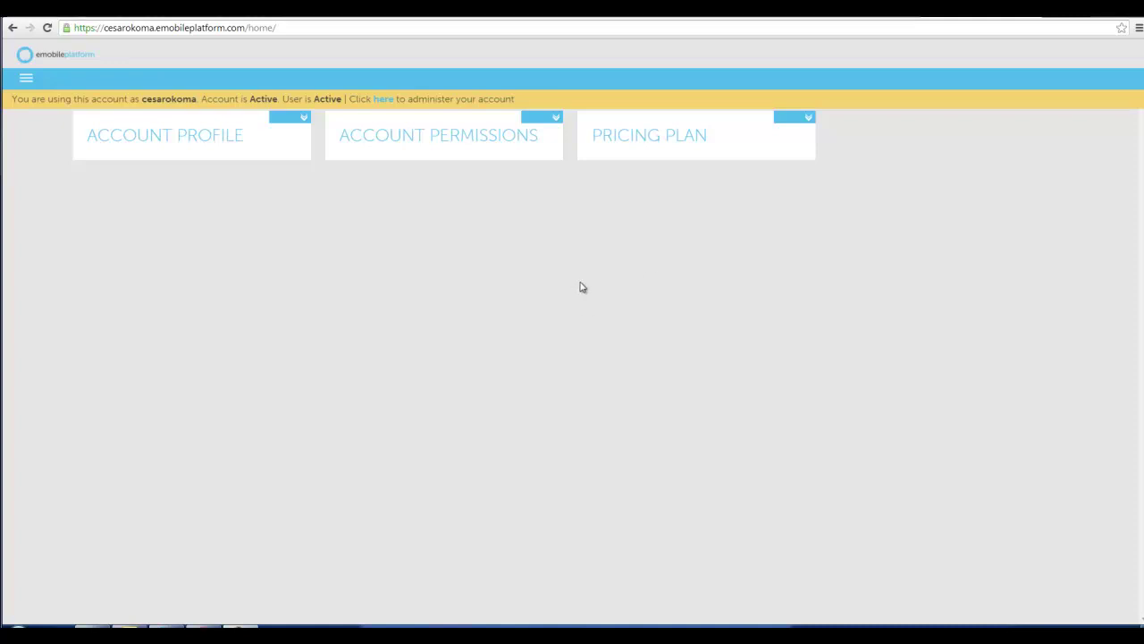
Bring up the Tools section of the main menu to reach Mobile Websites.
left_click(26, 87)
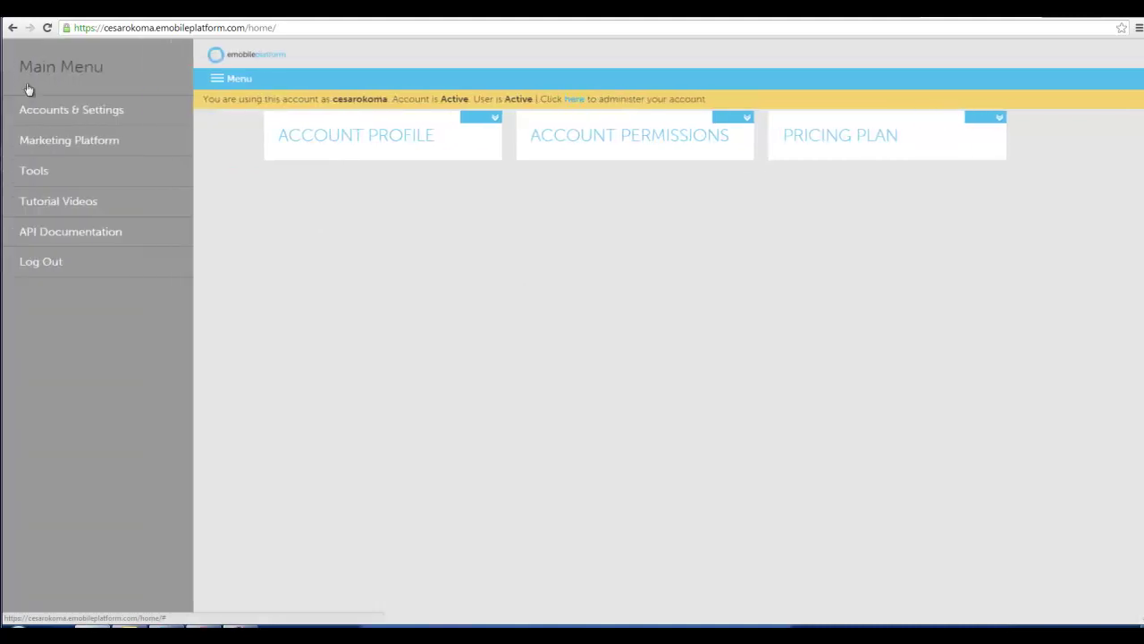
left_click(39, 169)
Create a new mobile site named 'Church app' with Unlimited Pages.
left_click(39, 169)
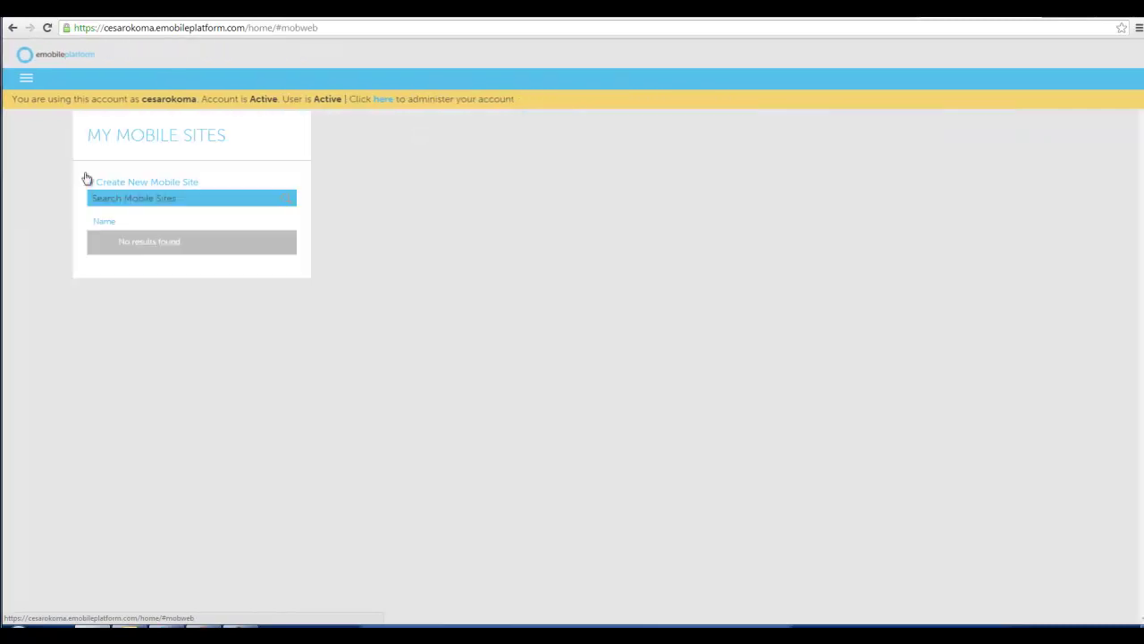
left_click(123, 186)
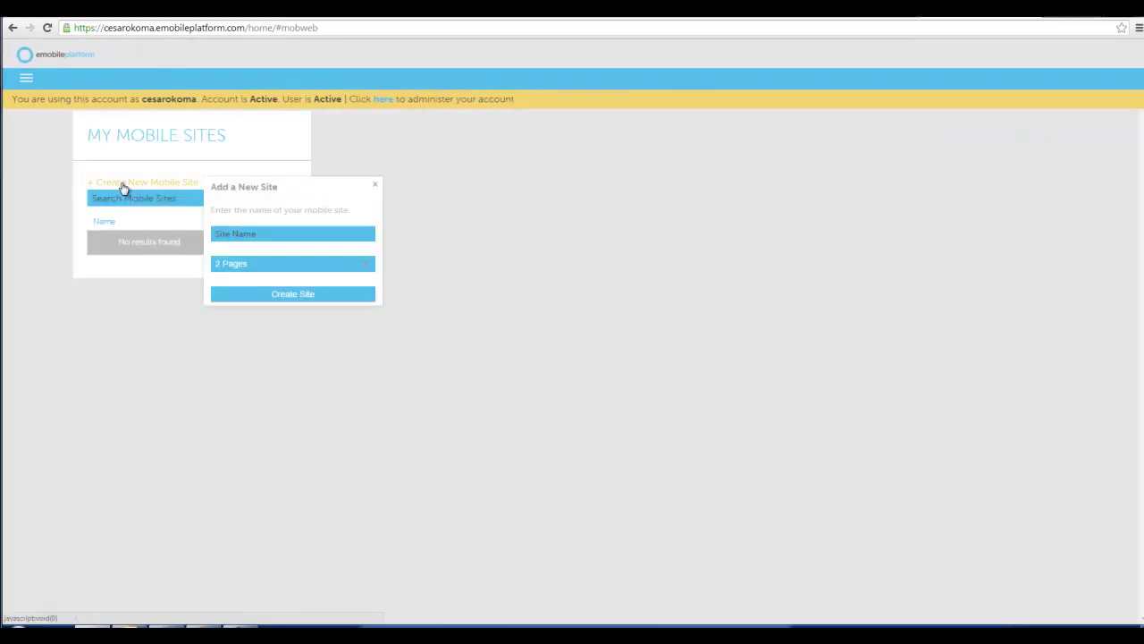
left_click(245, 264)
left_click(254, 305)
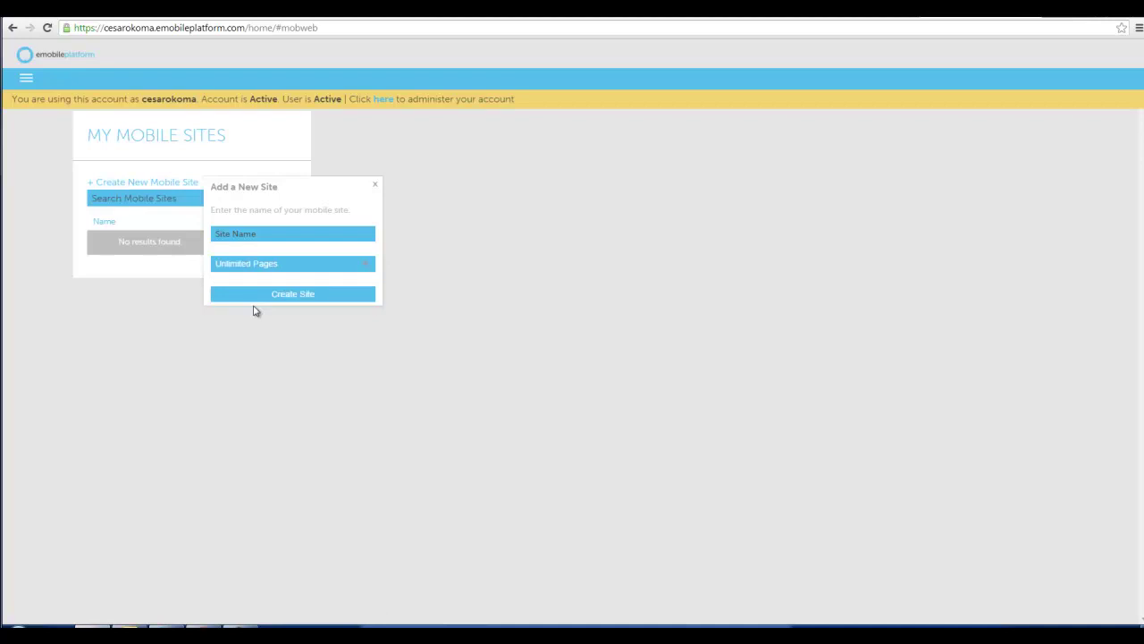
left_click(269, 229)
type("Church app")
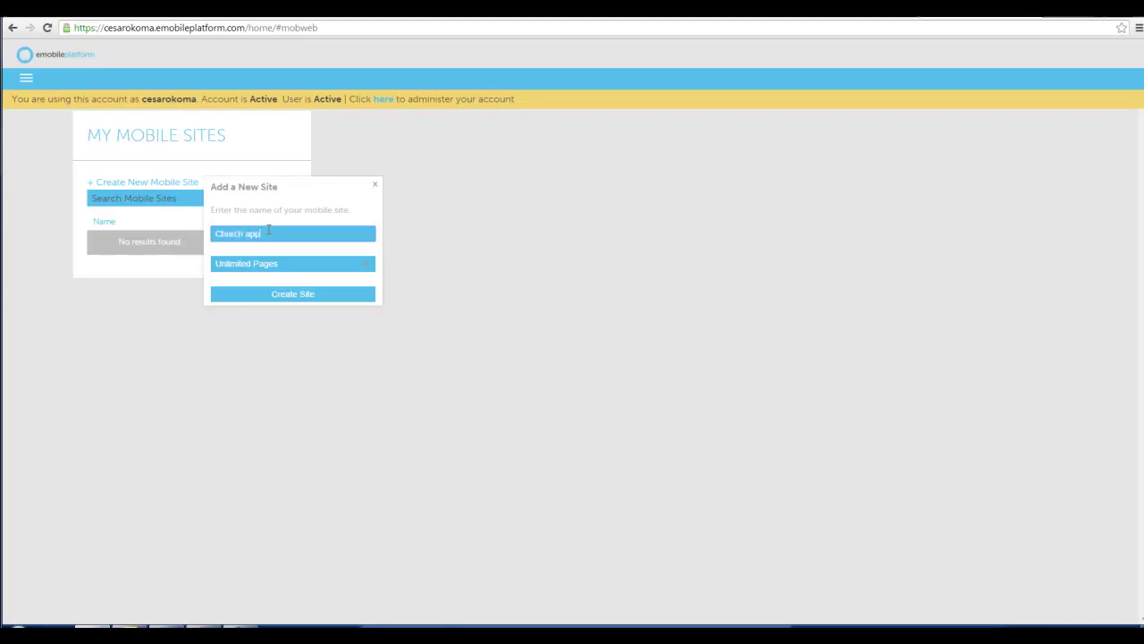
left_click(295, 300)
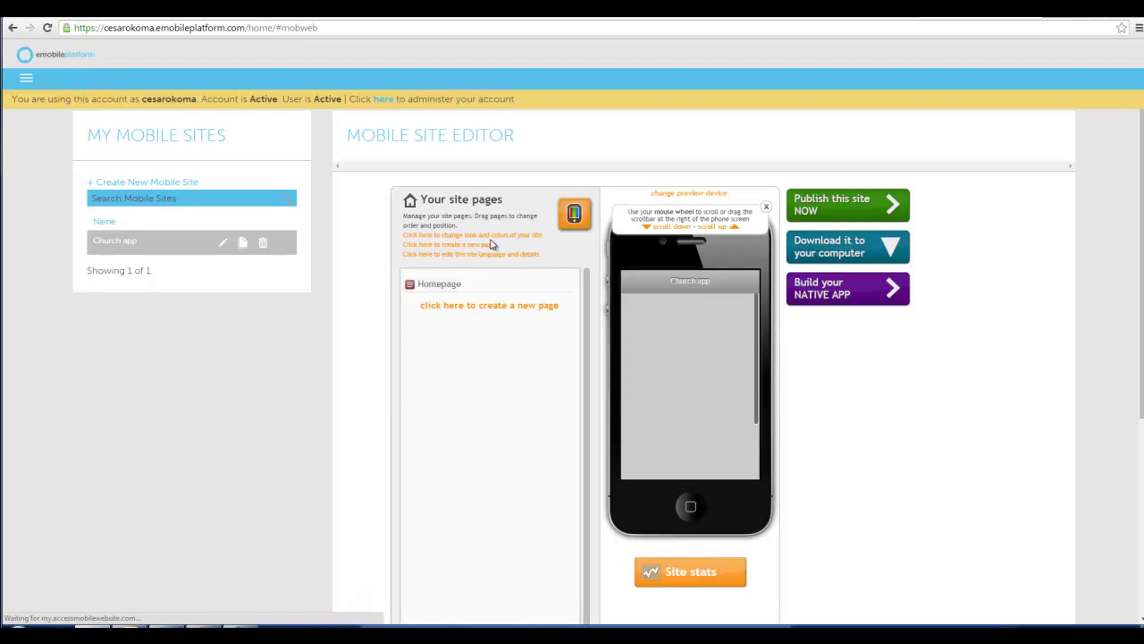
Replace the site's layout with the Ribbon layout and confirm the change.
left_click(489, 234)
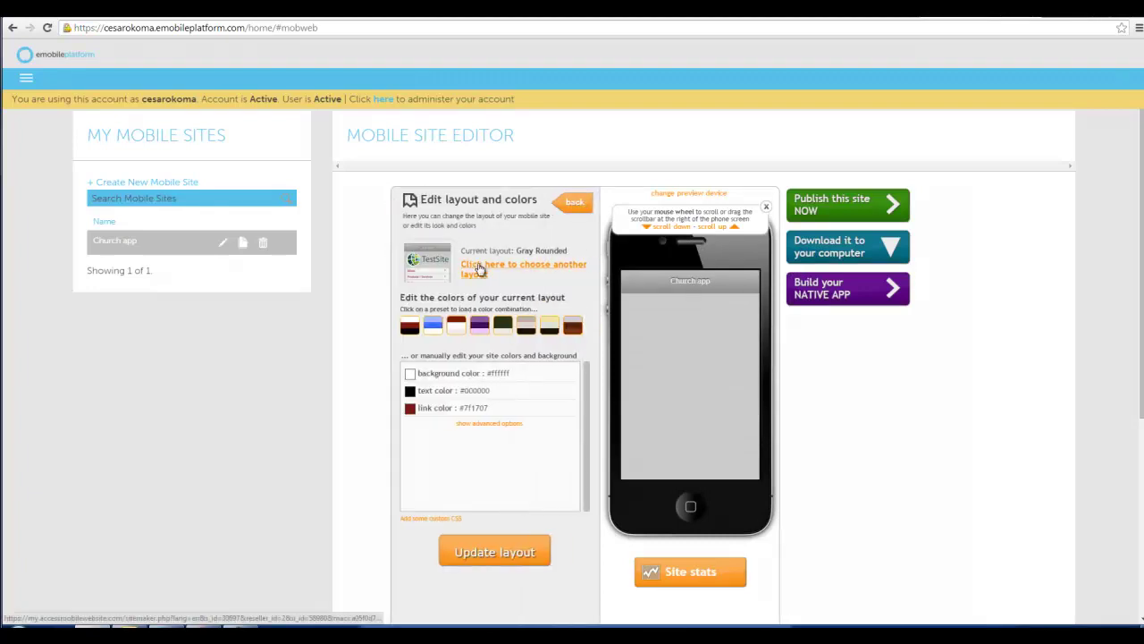
left_click(480, 268)
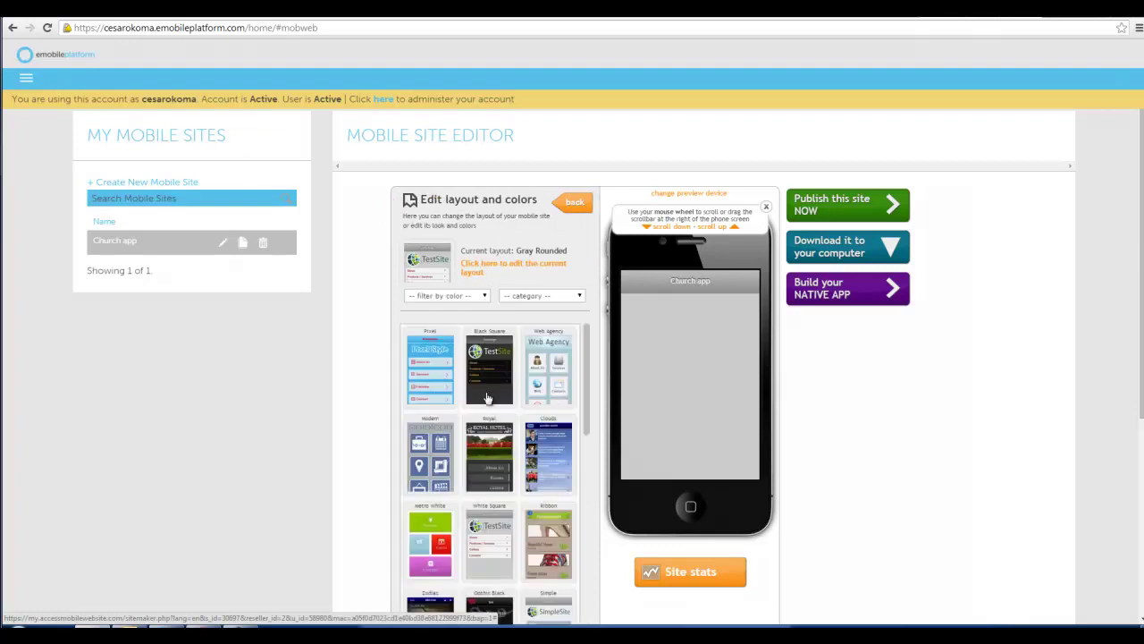
scroll(488, 408, "down", 2)
scroll(487, 487, "down", 1)
scroll(487, 487, "down", 1)
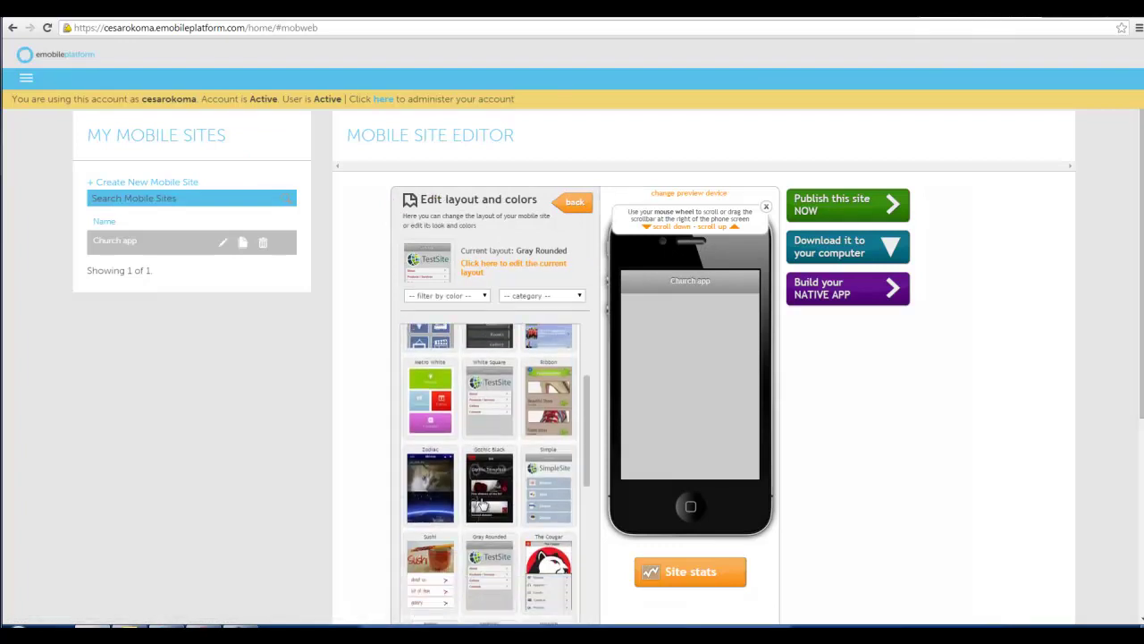
left_click(554, 397)
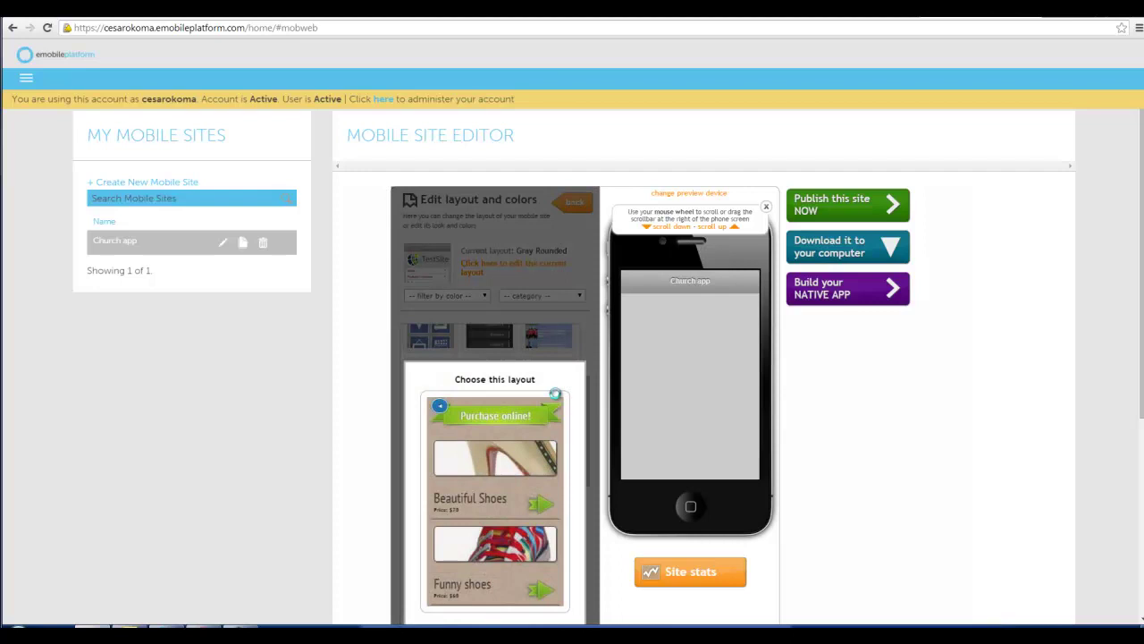
scroll(496, 482, "down", 3)
left_click(510, 510)
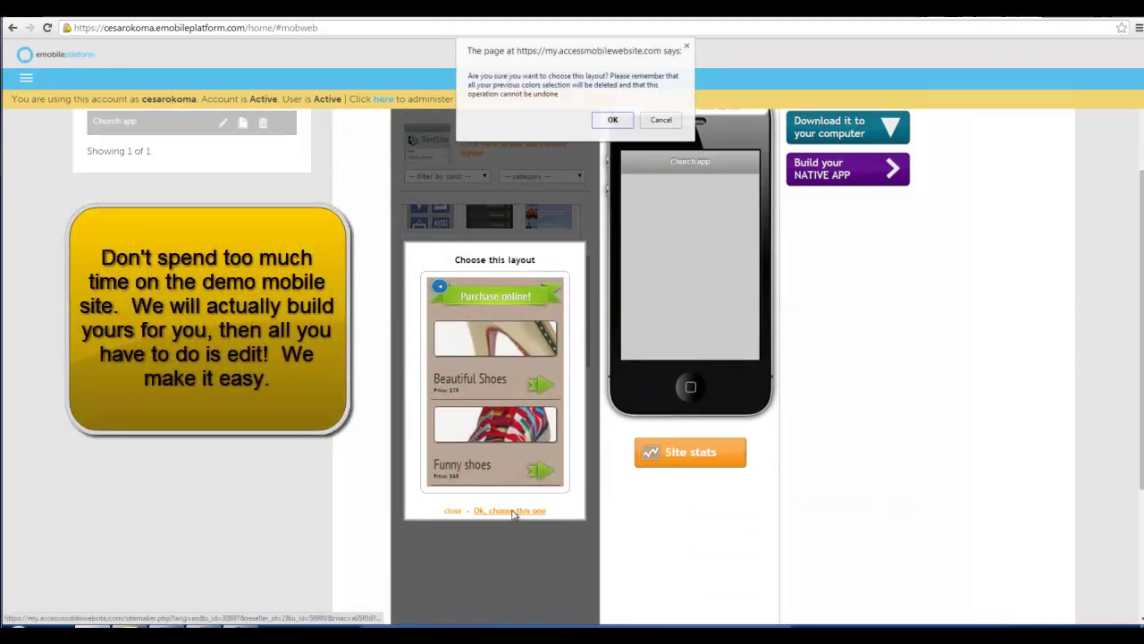
left_click(613, 122)
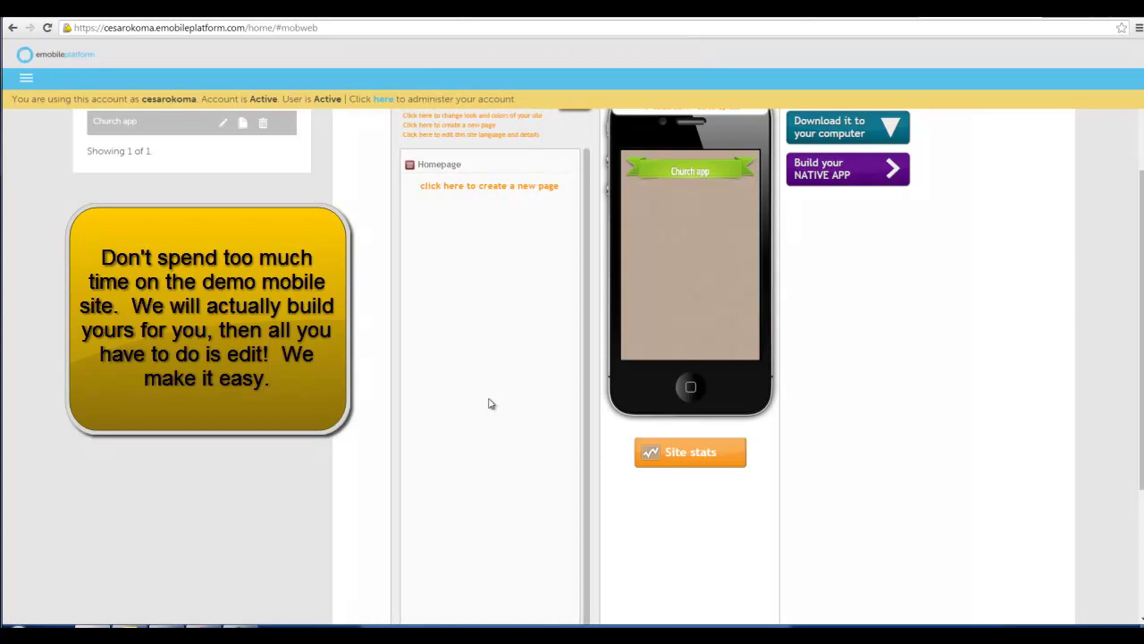
scroll(490, 404, "up", 2)
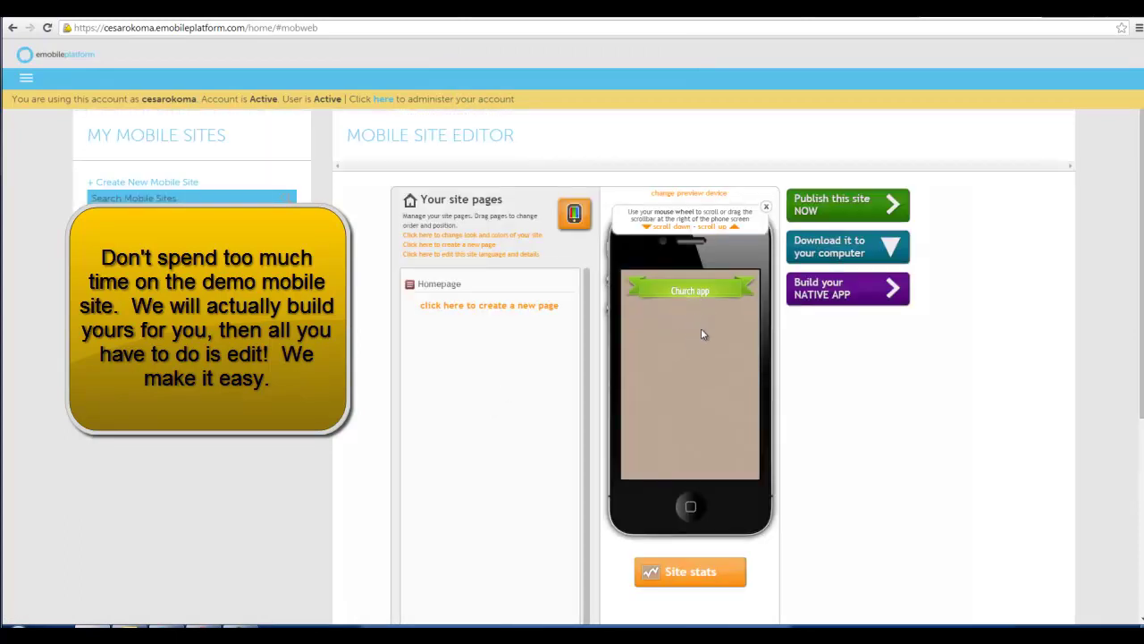
Enter 'Typing out information' in the Homepage content block.
left_click(453, 288)
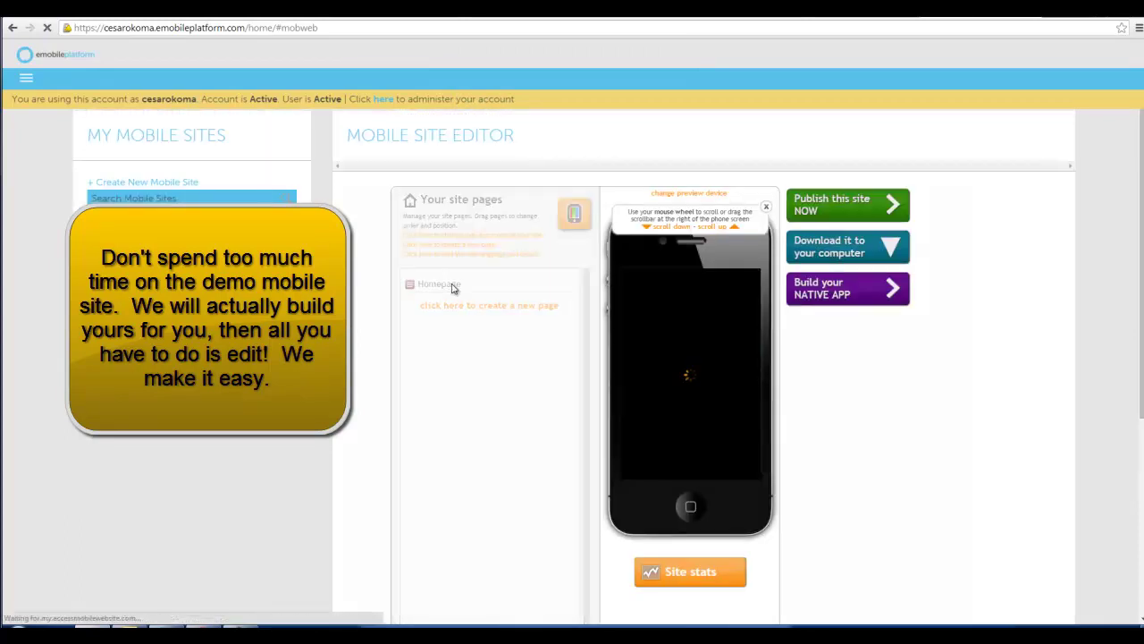
scroll(452, 289, "down", 4)
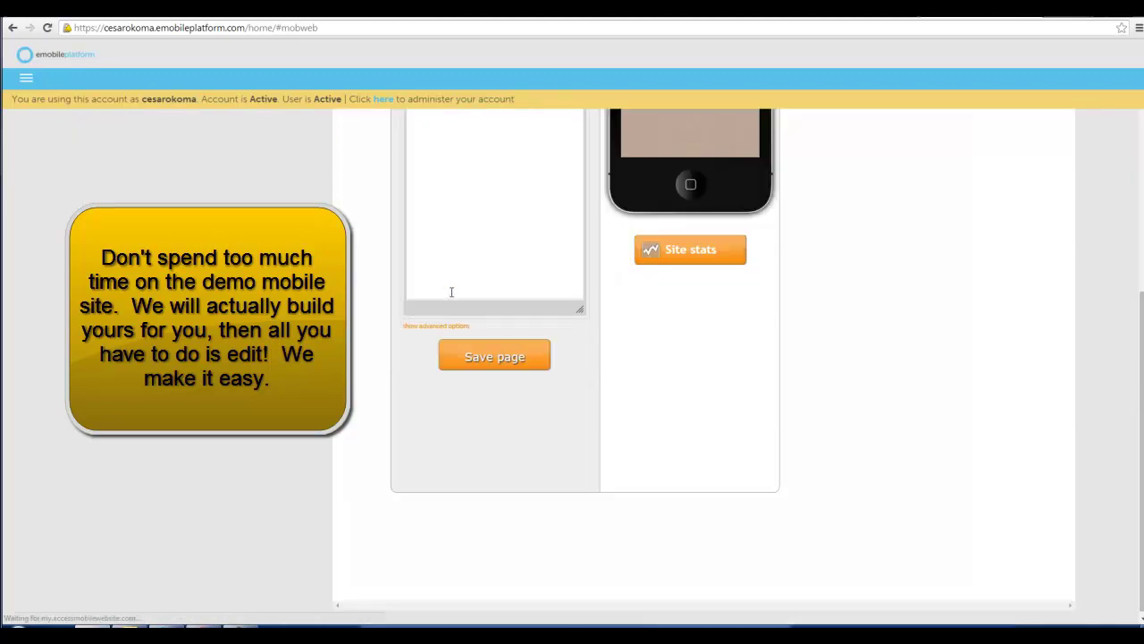
scroll(467, 320, "up", 3)
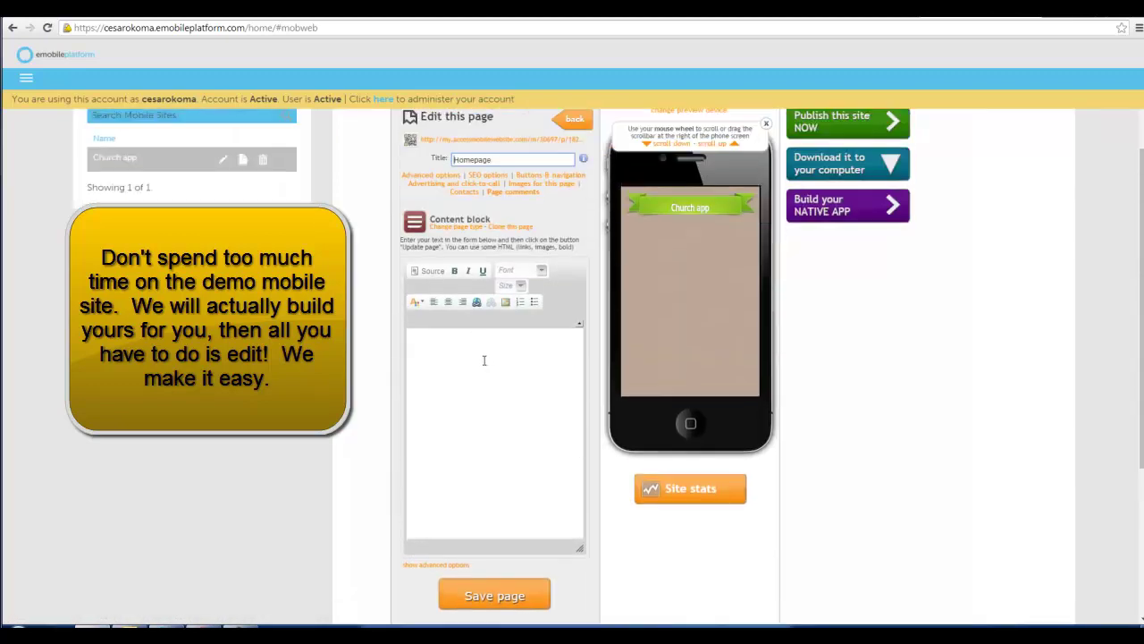
scroll(484, 360, "up", 1)
left_click(483, 429)
type("Typing out information")
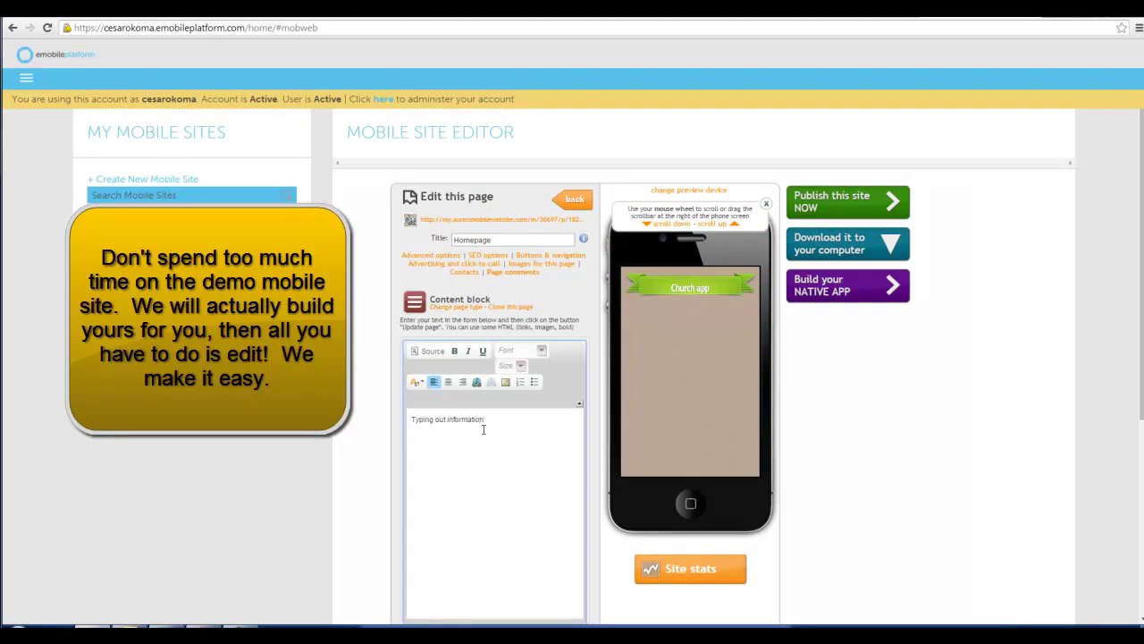
Make the text bold and add an empty line above it, dismissing Image Properties.
key("ctrl+a")
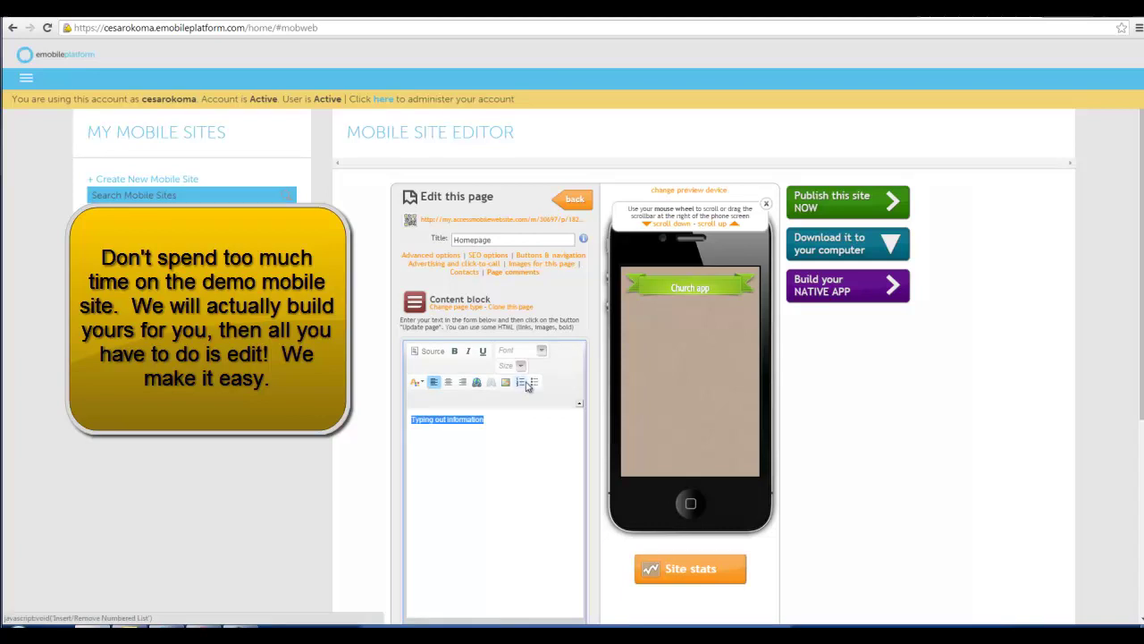
left_click(455, 351)
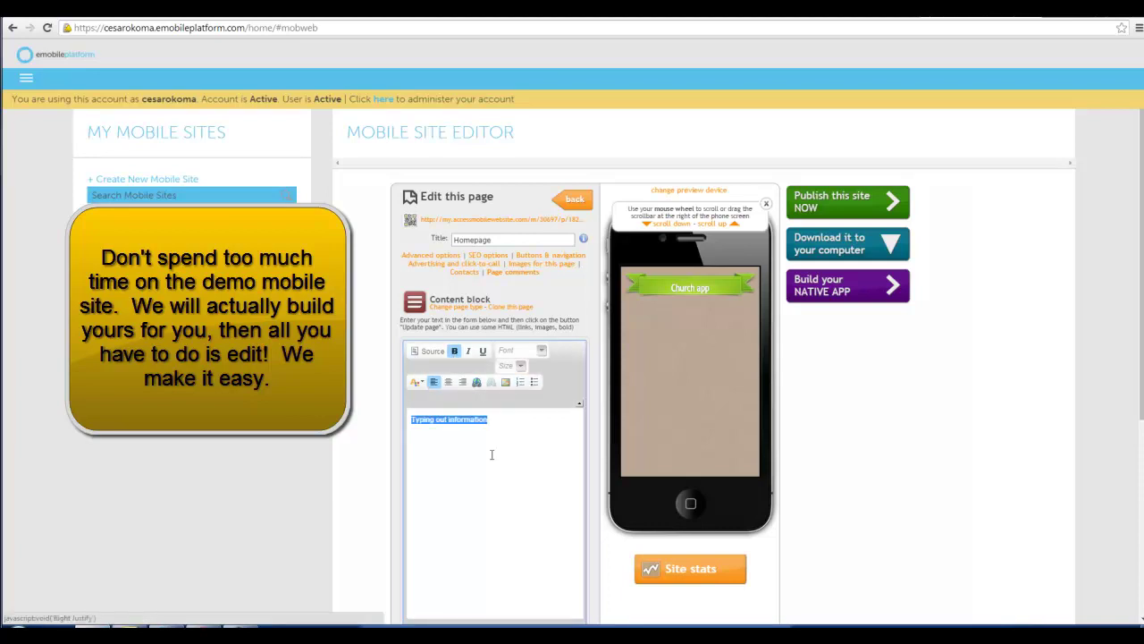
left_click(456, 435)
key("Return")
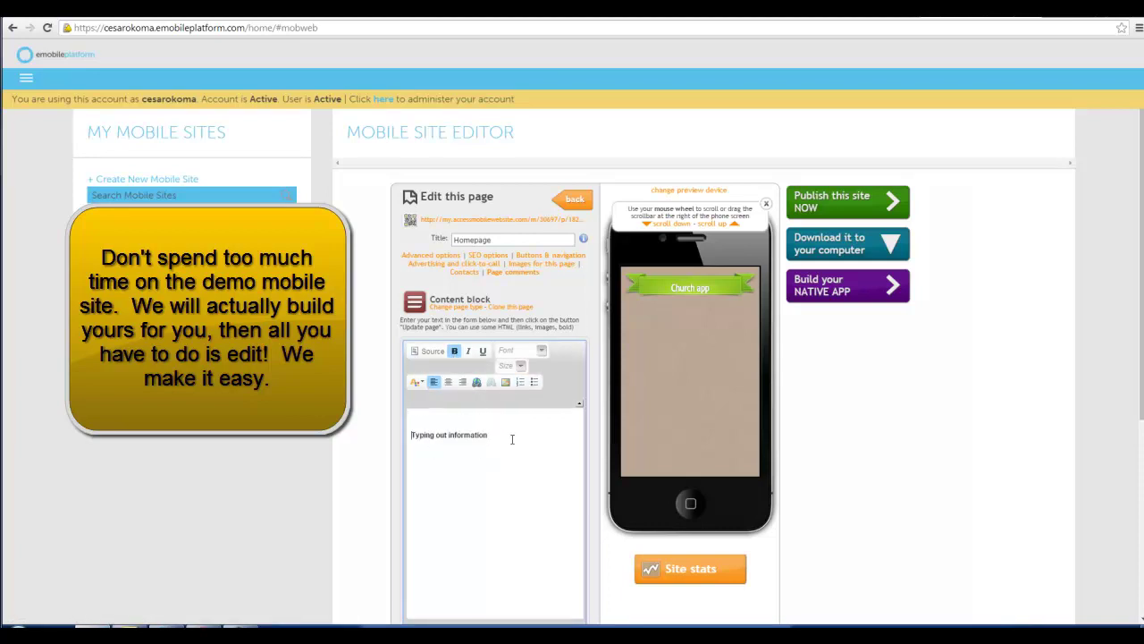
left_click(506, 383)
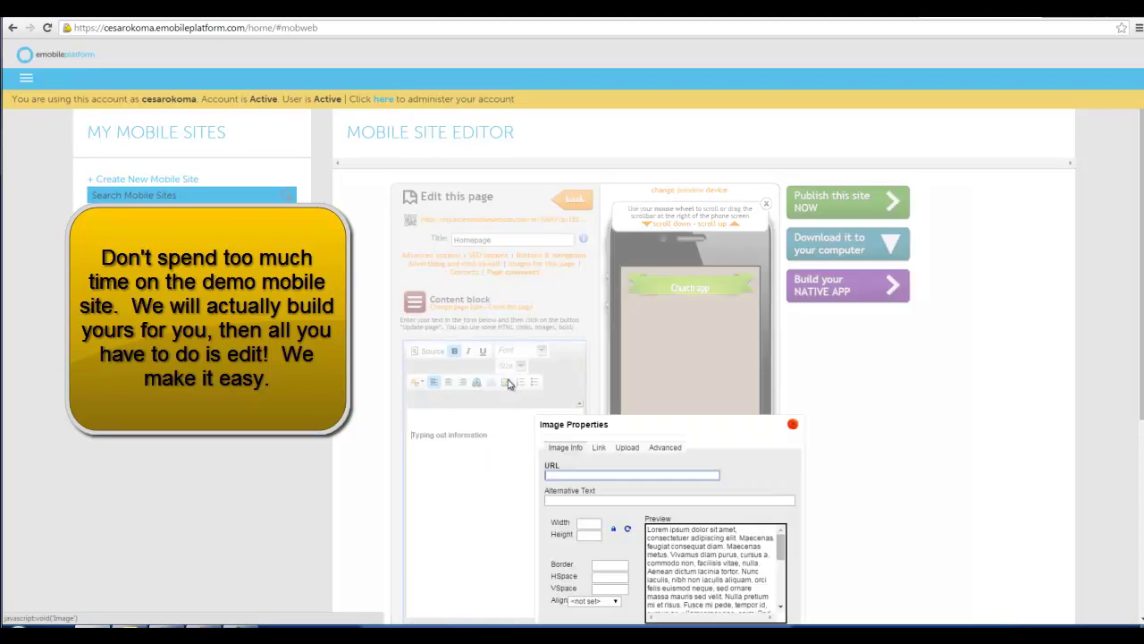
left_click(793, 426)
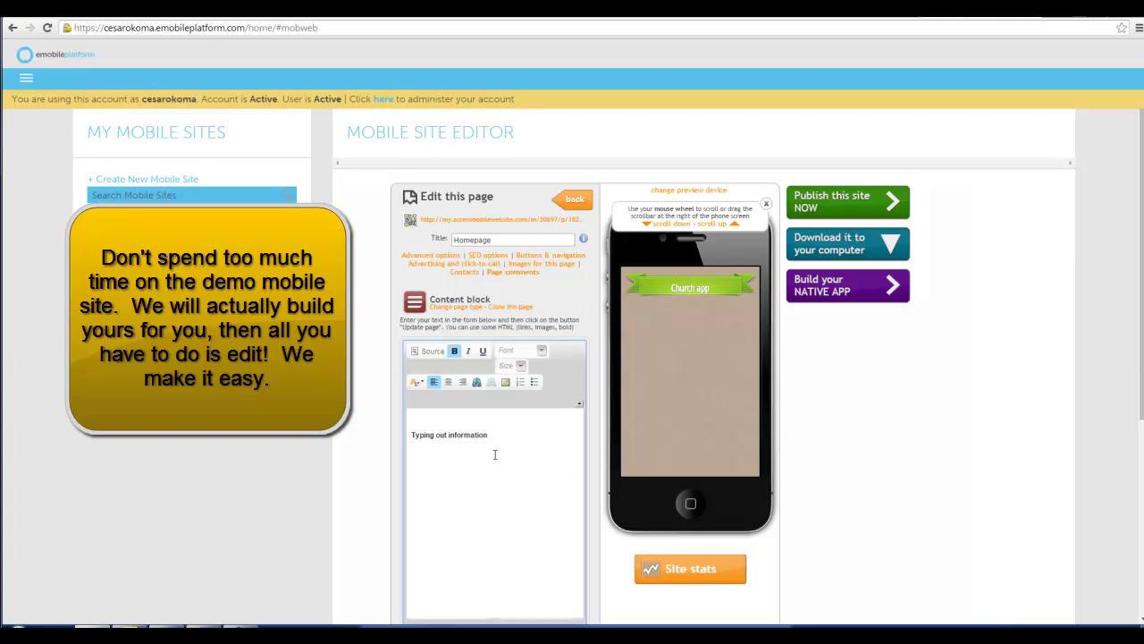
left_click(491, 421)
left_click(820, 210)
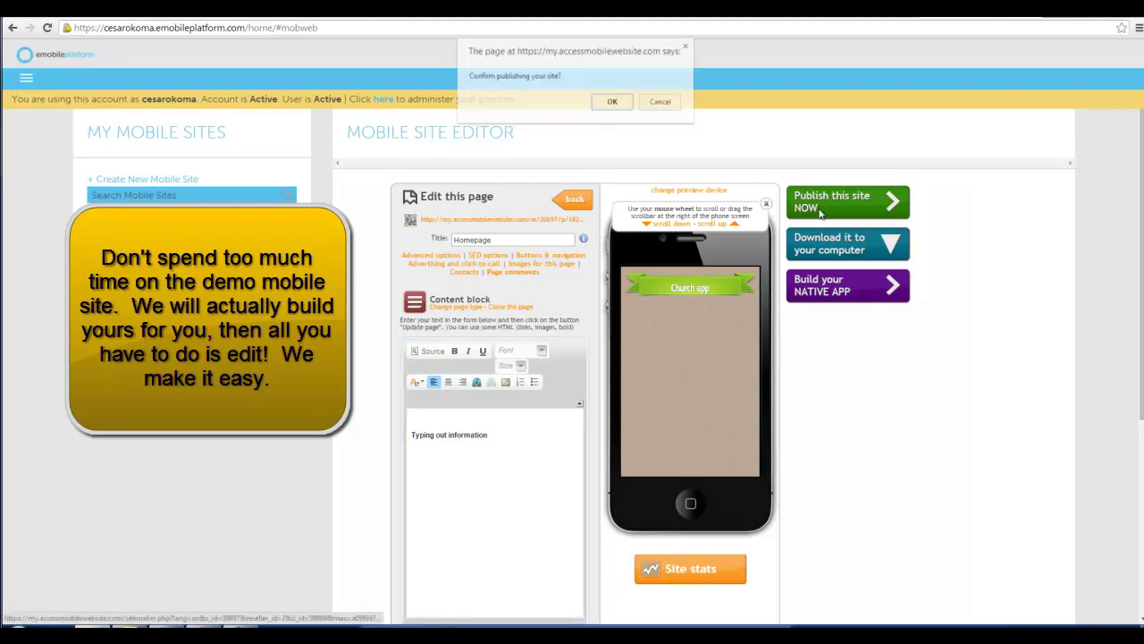
left_click(611, 101)
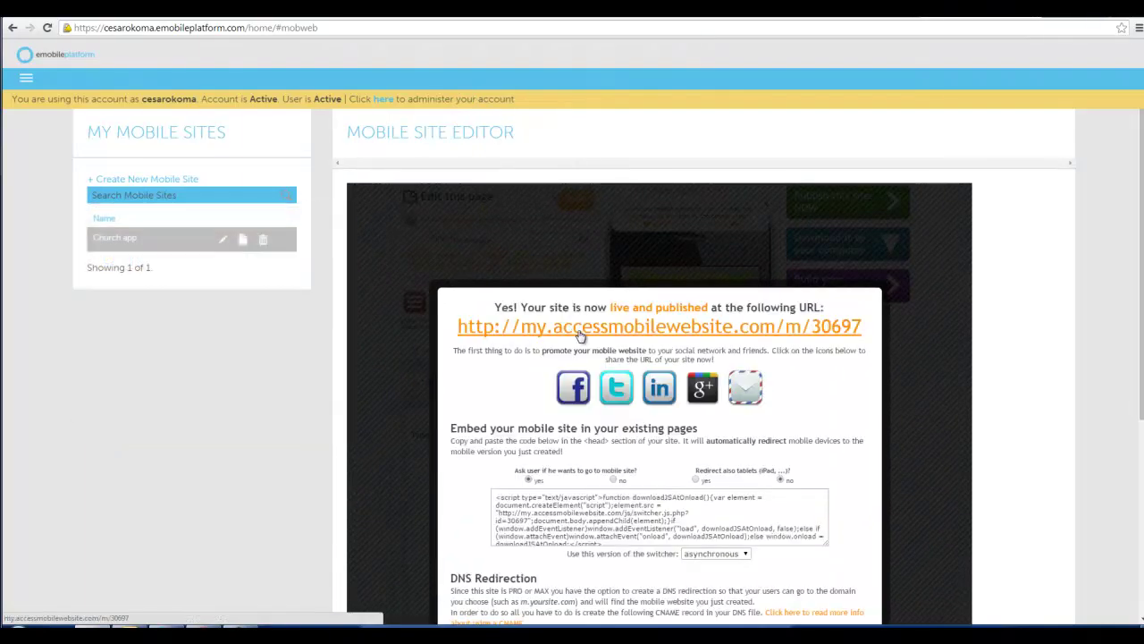
right_click(581, 334)
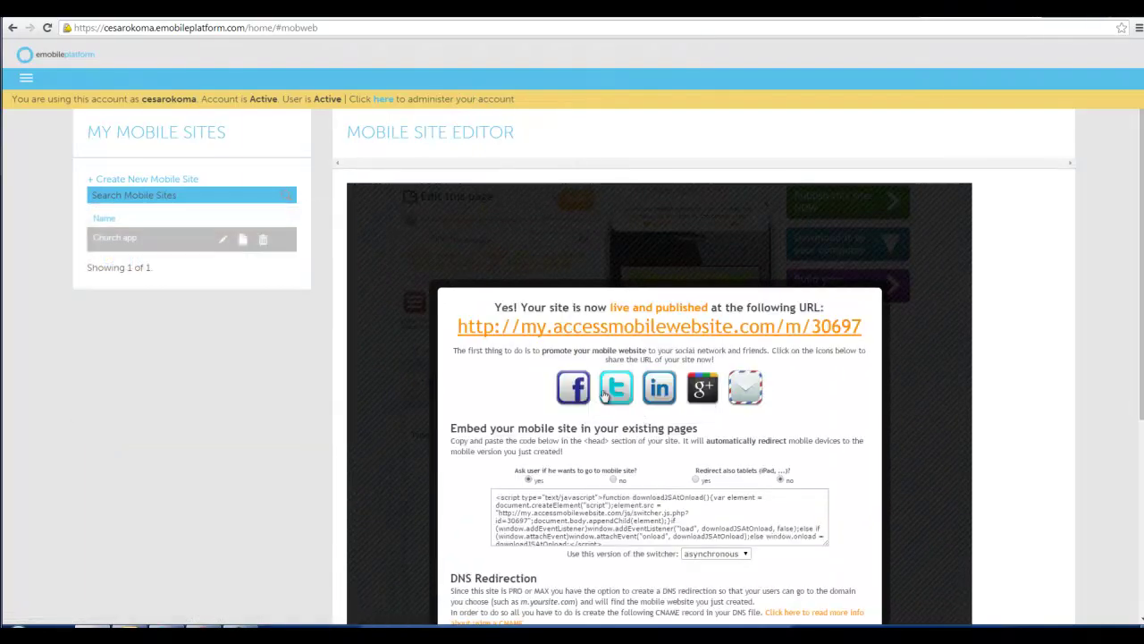
left_click(617, 394)
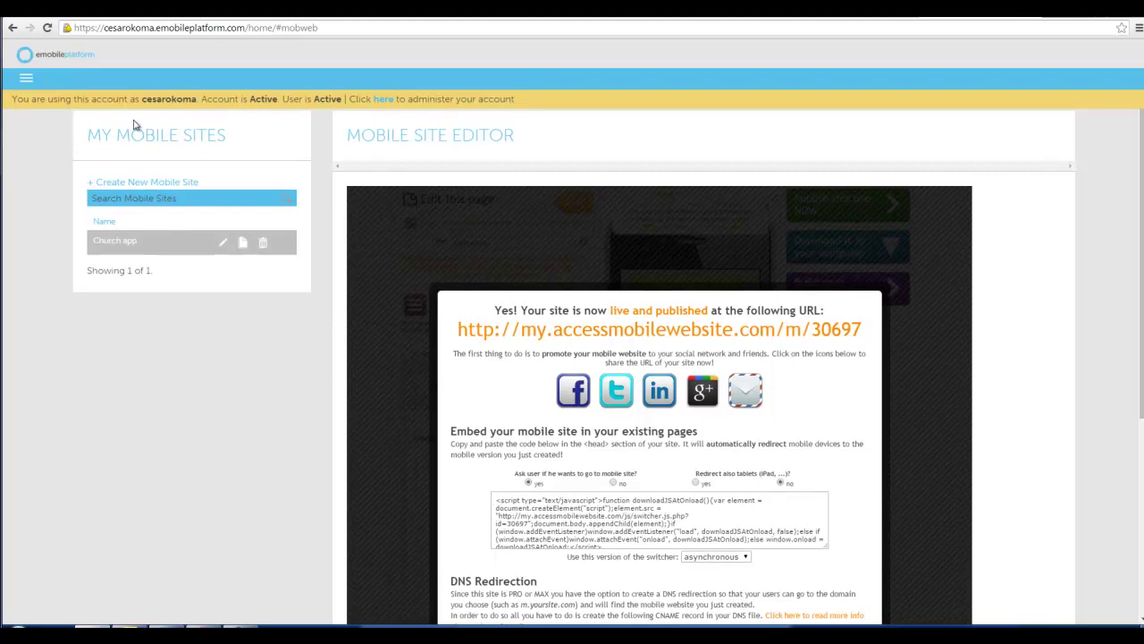
Go through Marketing Platform to the Campaign Manager for shortcode 555444.
left_click(25, 82)
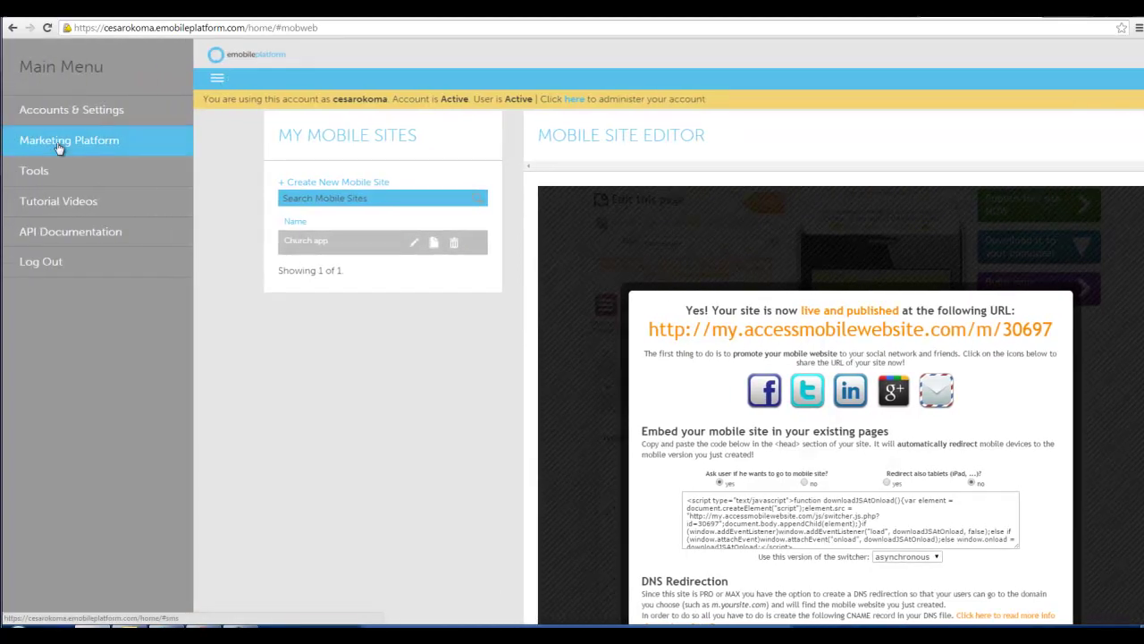
left_click(59, 149)
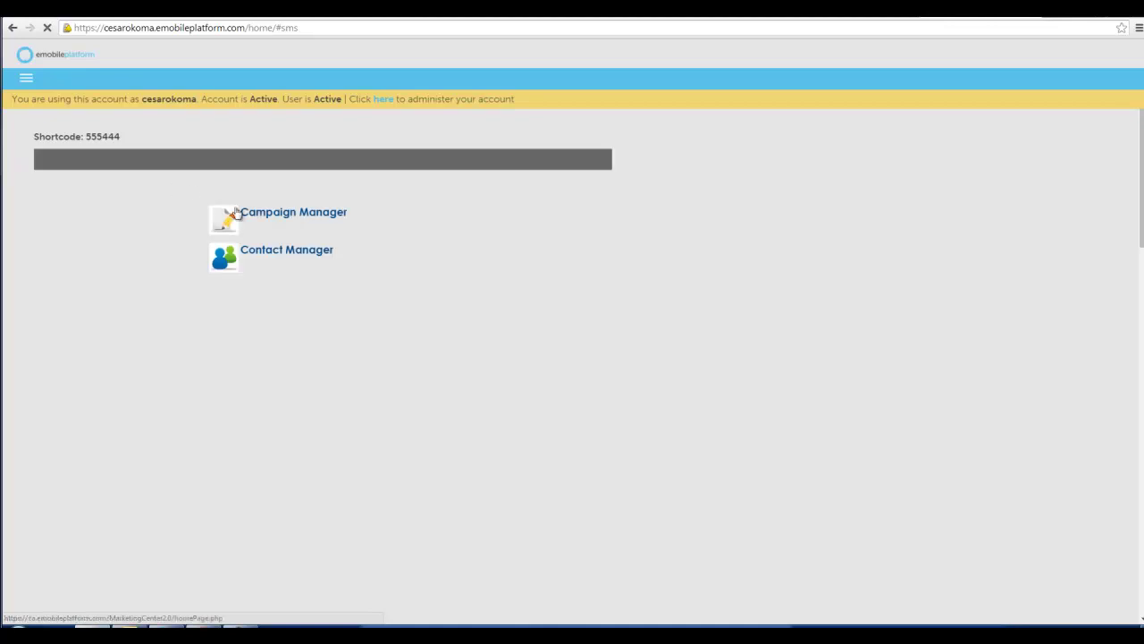
left_click(272, 215)
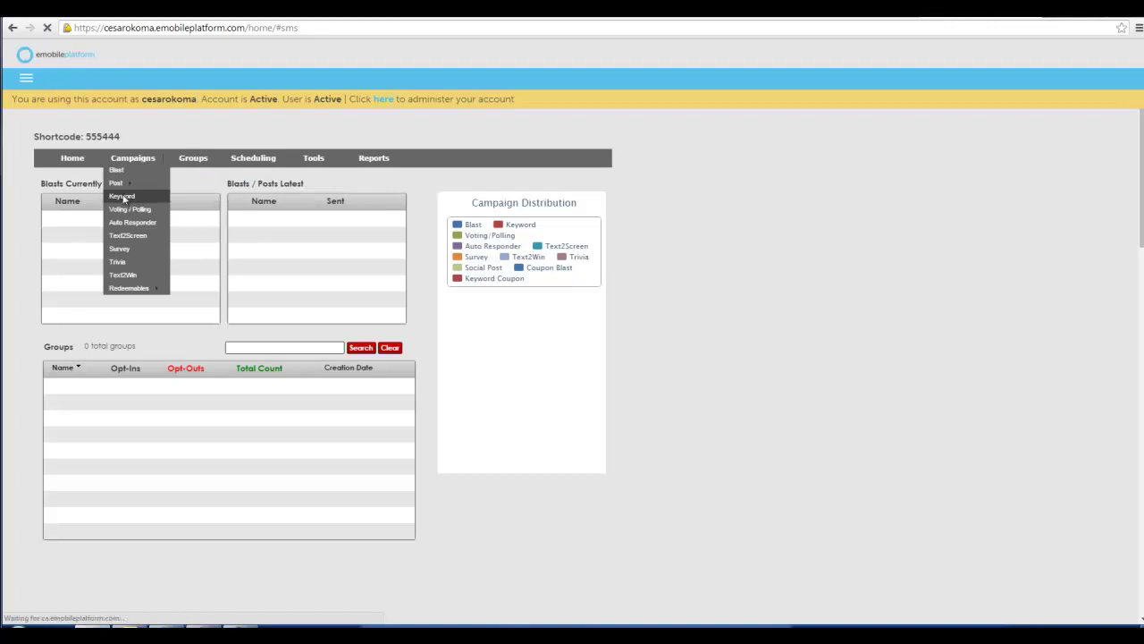
Start a keyword campaign named 'church' with keyword 'churchname'.
left_click(123, 196)
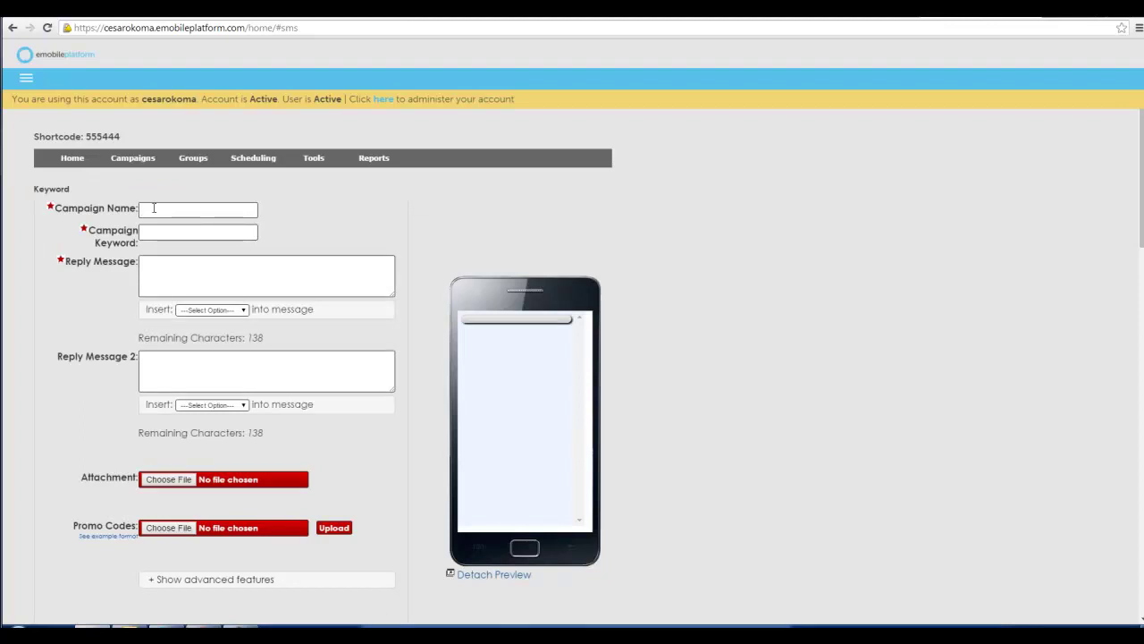
type("church")
key("Tab")
type("church")
type("name")
key("Tab")
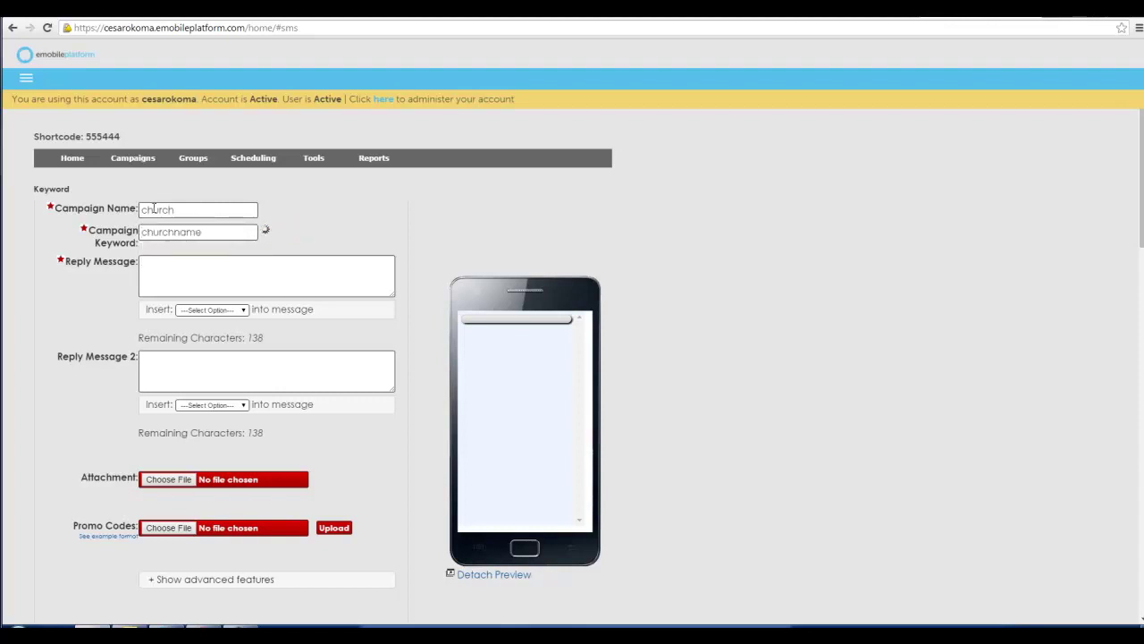
Write the program-and-donate reply, insert the shortened site link, and save the campaign.
type("Chur")
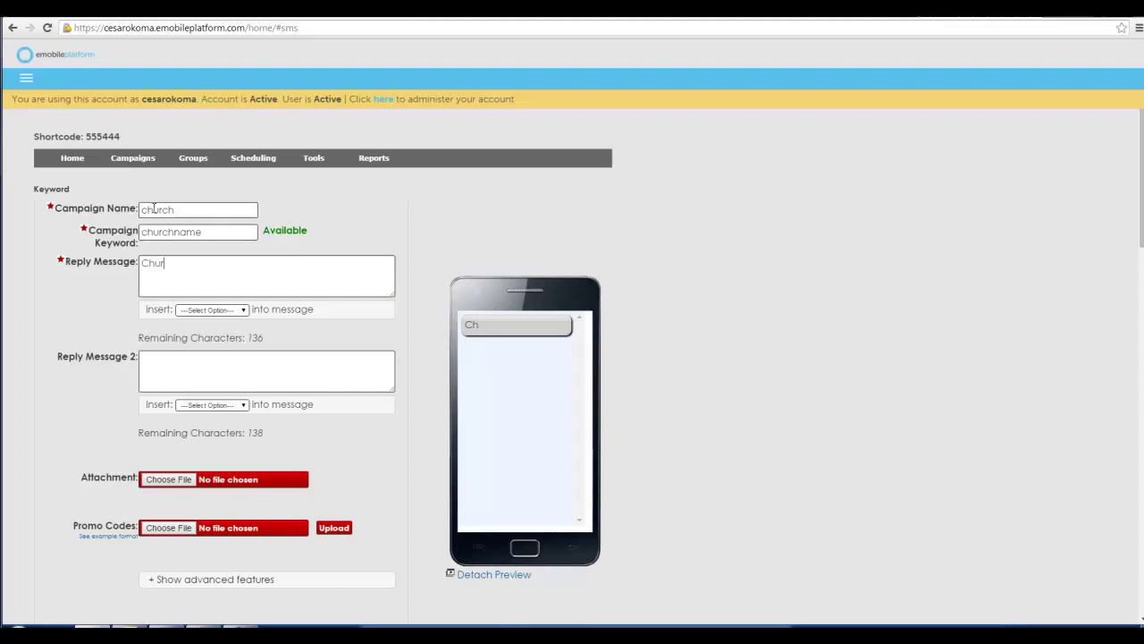
type("ch Name:")
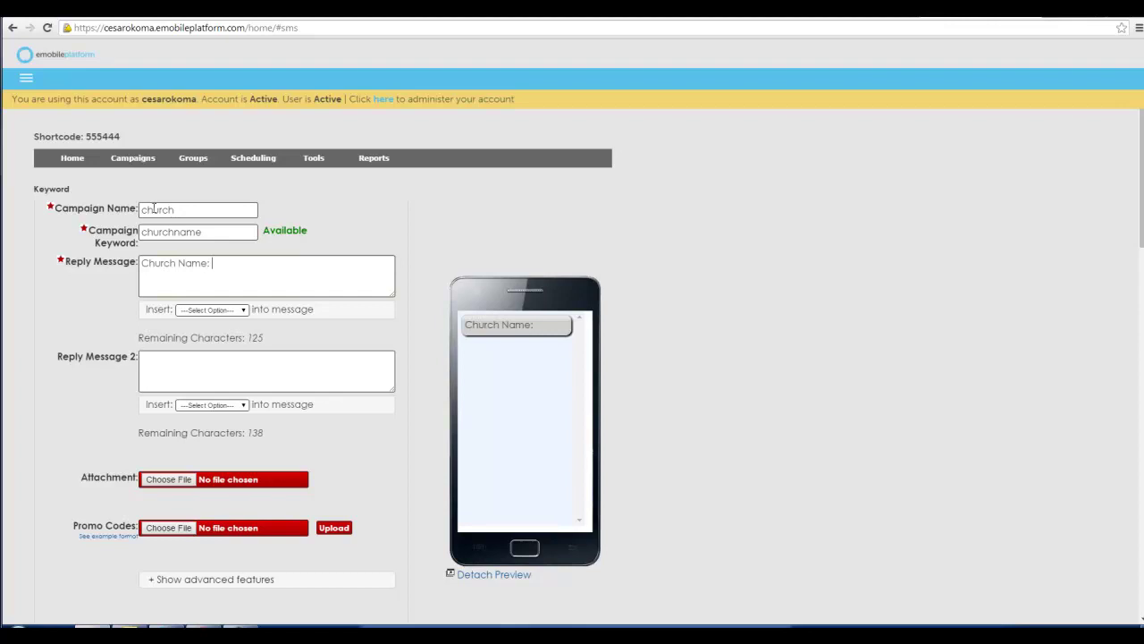
type(" Click here to see our program and donate right from your mobile phone;")
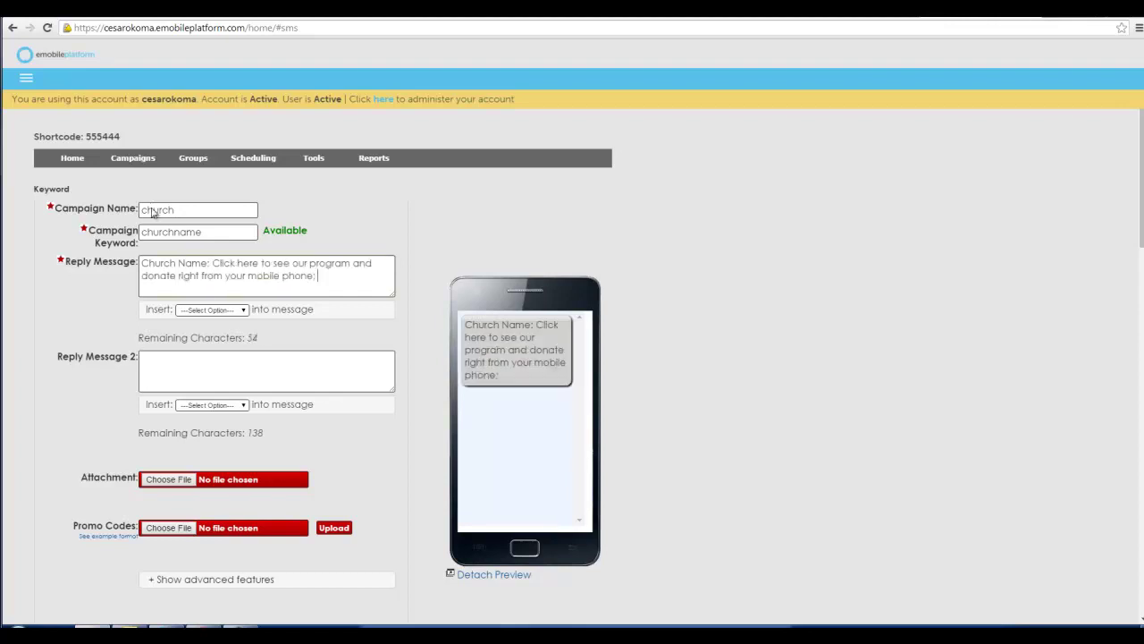
left_click(224, 309)
left_click(223, 327)
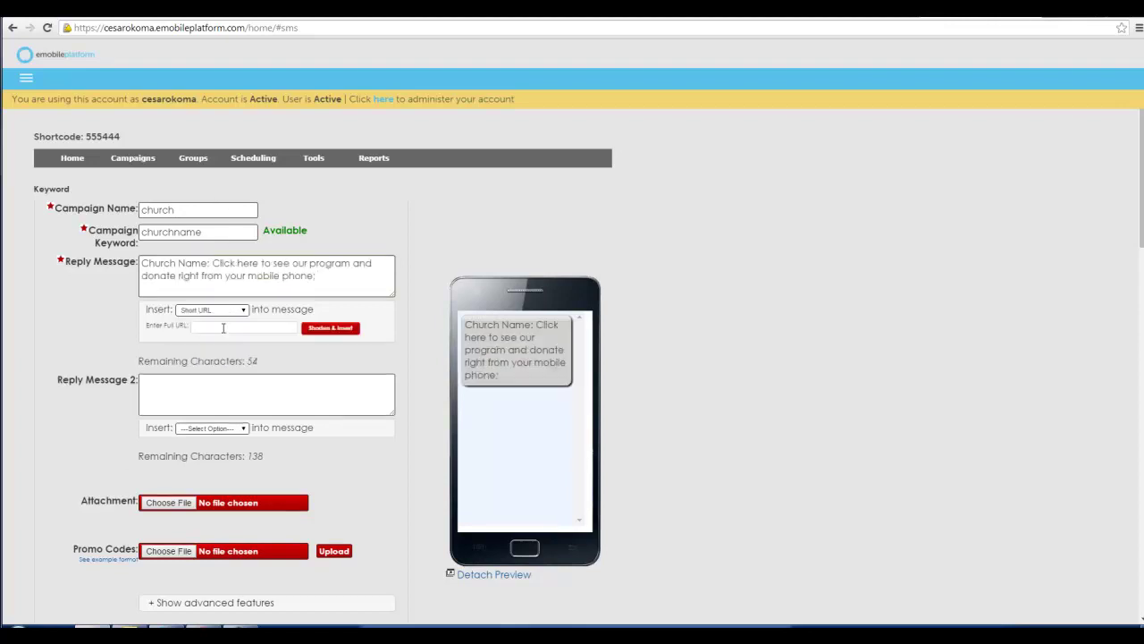
key("ctrl+v")
left_click(330, 329)
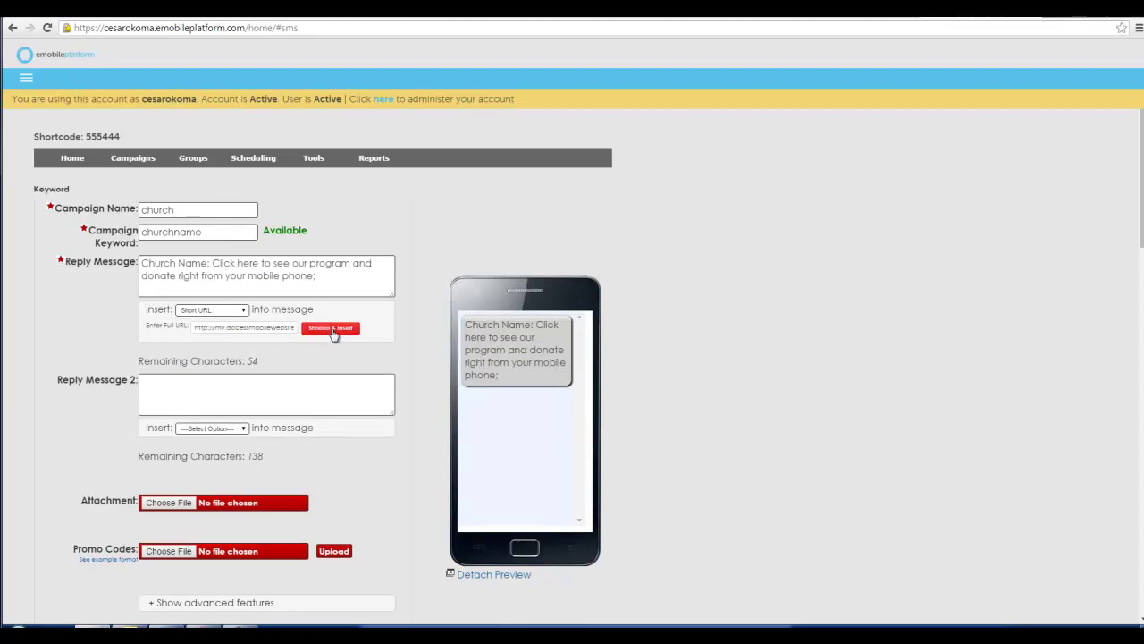
left_click(309, 288)
scroll(124, 295, "down", 2)
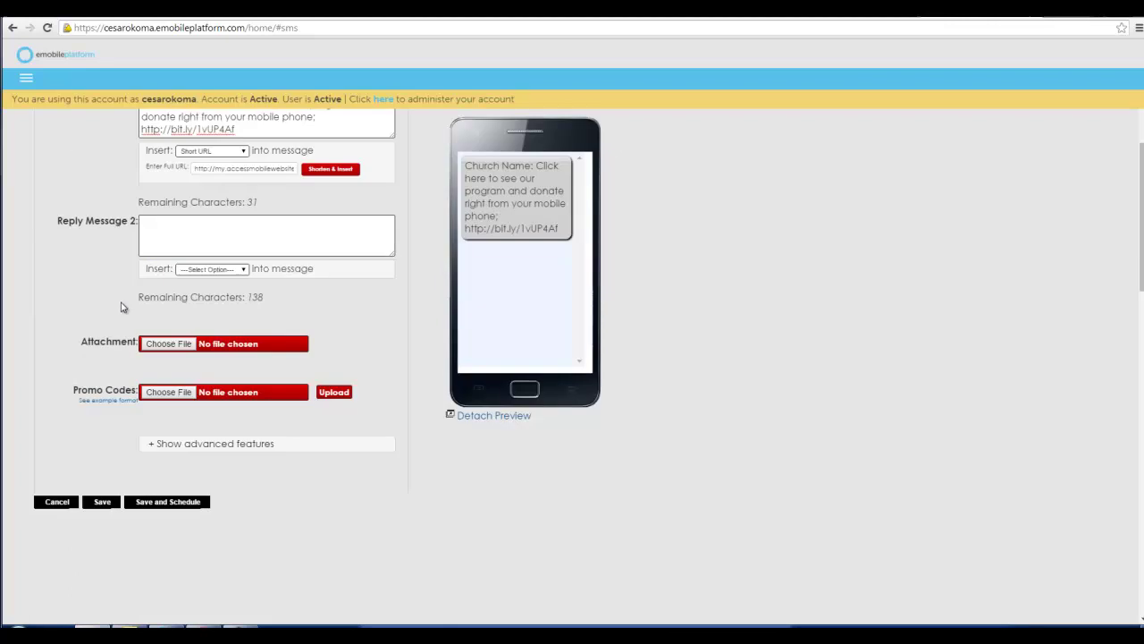
left_click(100, 502)
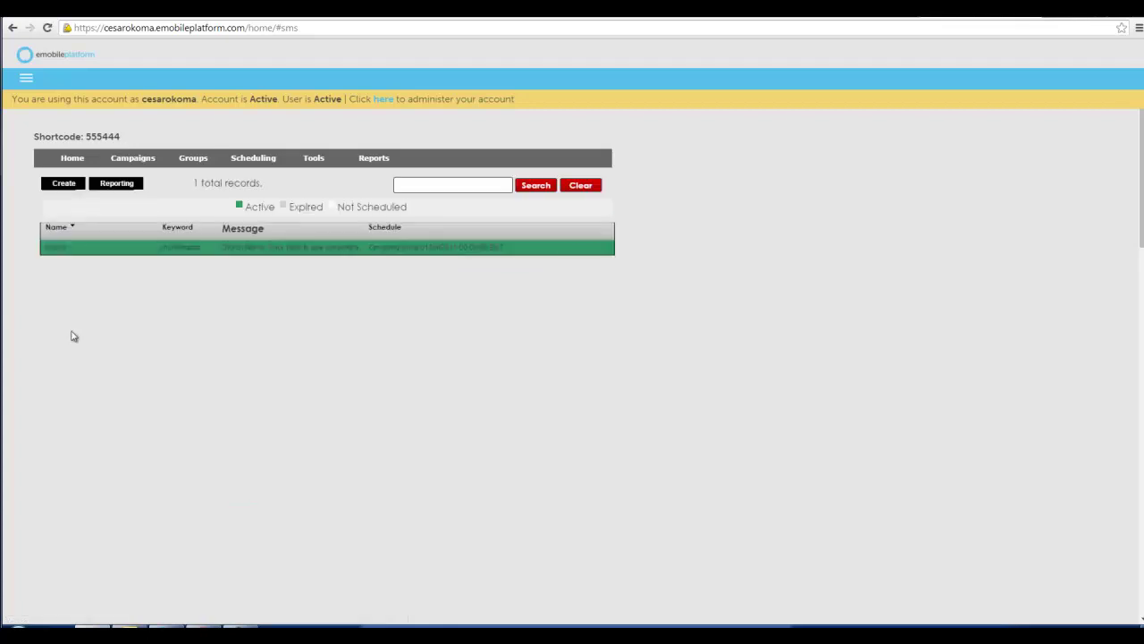
Start a new kiosk from Tools > Kiosk Creator.
left_click(29, 82)
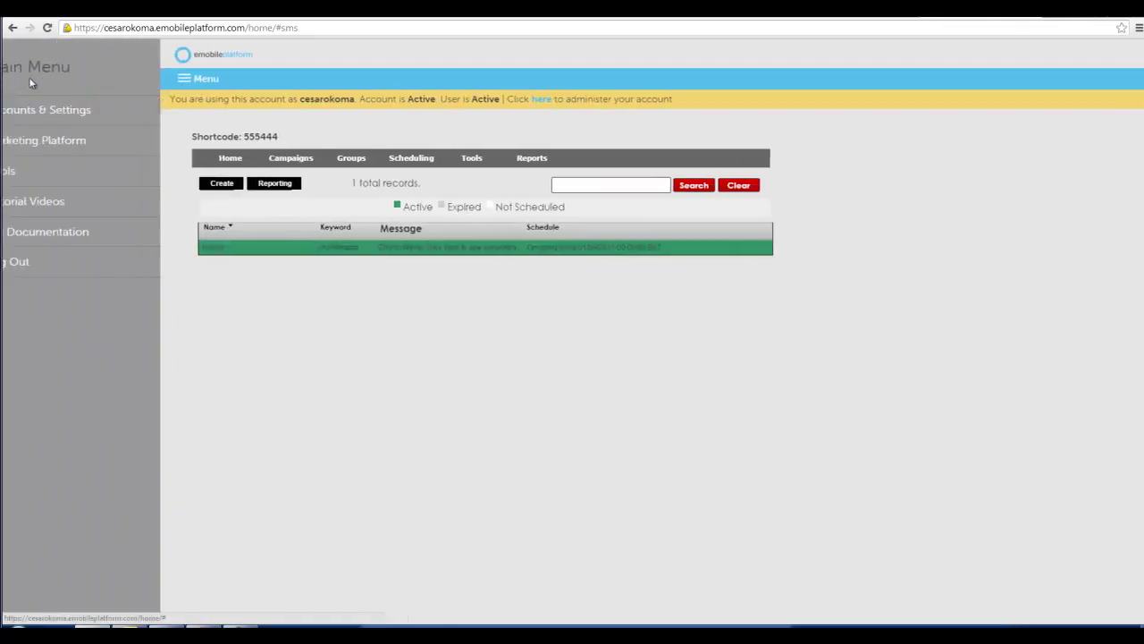
left_click(50, 172)
left_click(56, 143)
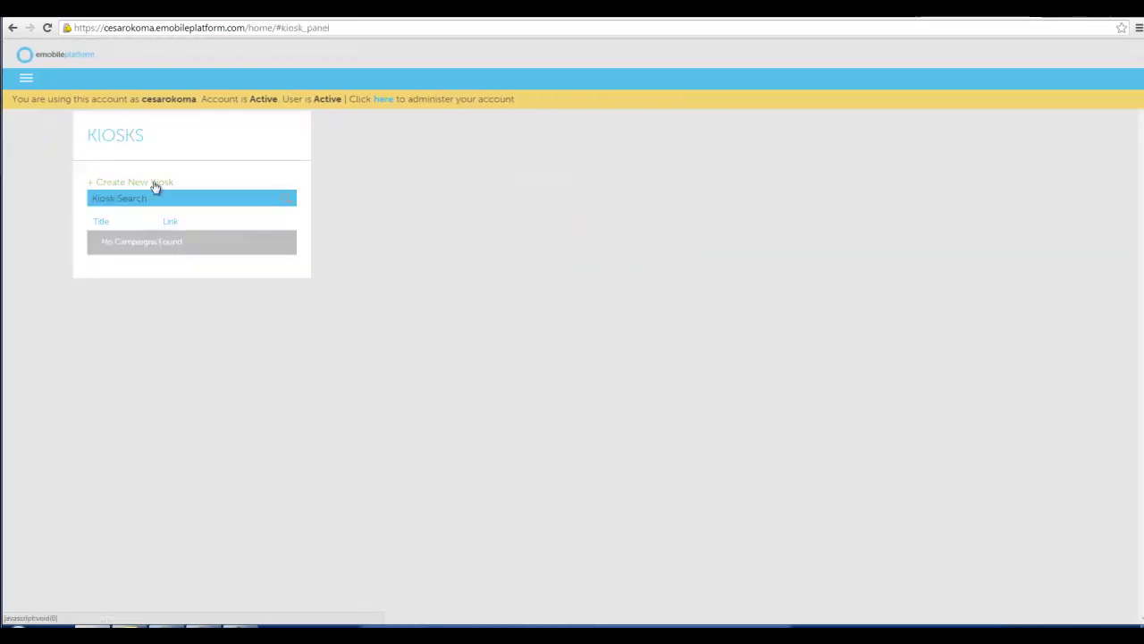
left_click(154, 184)
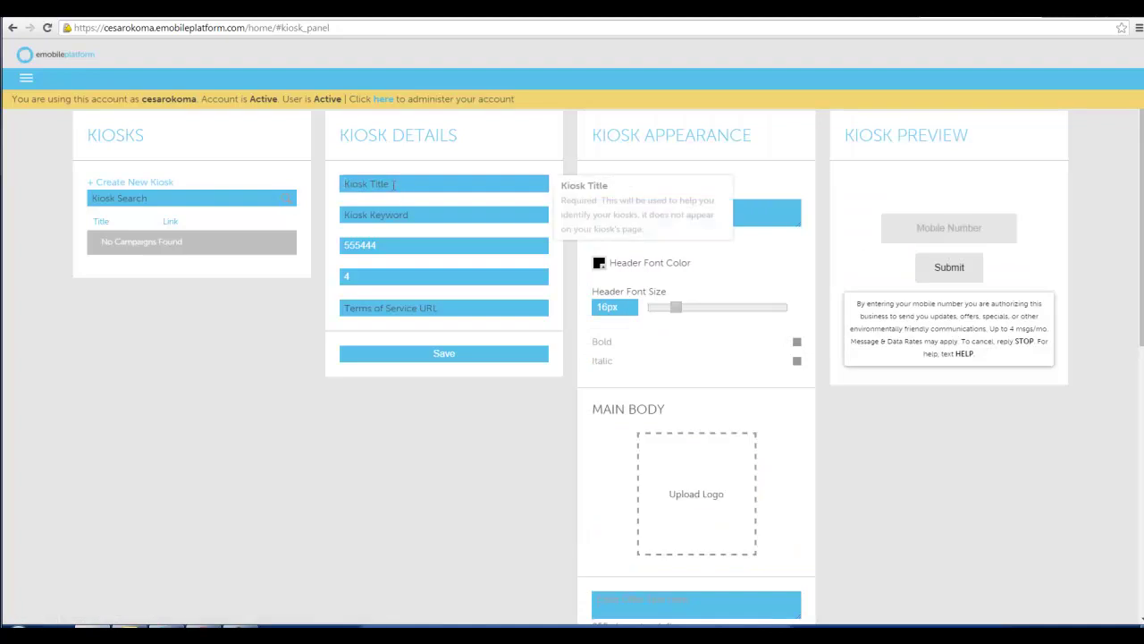
Set the kiosk title 'Church Name' and keyword 'churchname' on shortcode 555444.
type("Church Name")
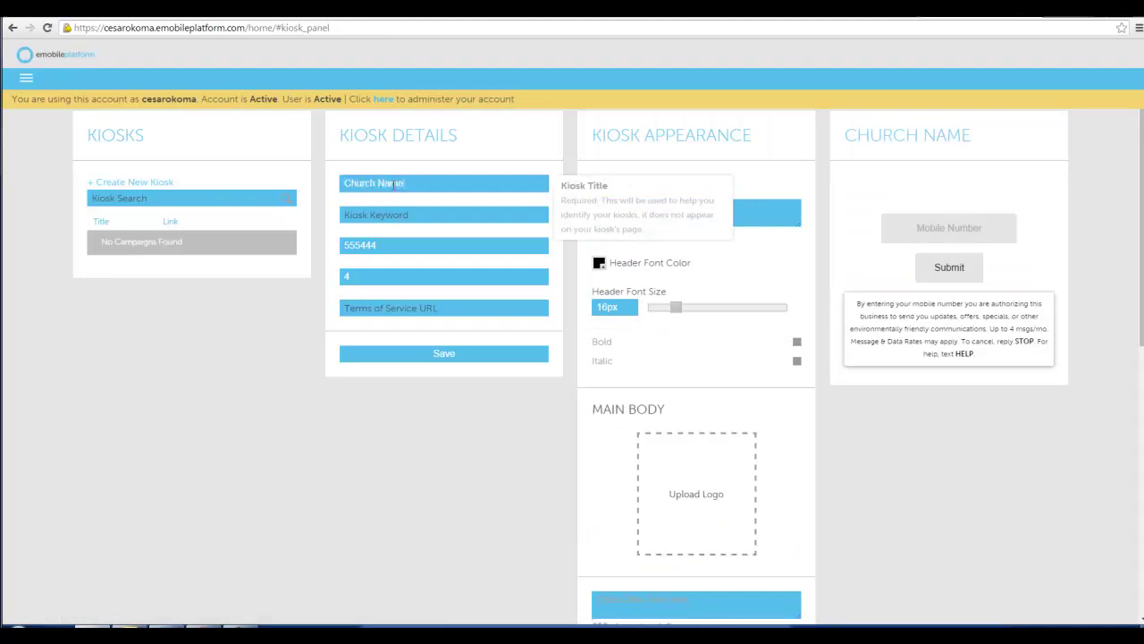
key("Tab")
type("ch")
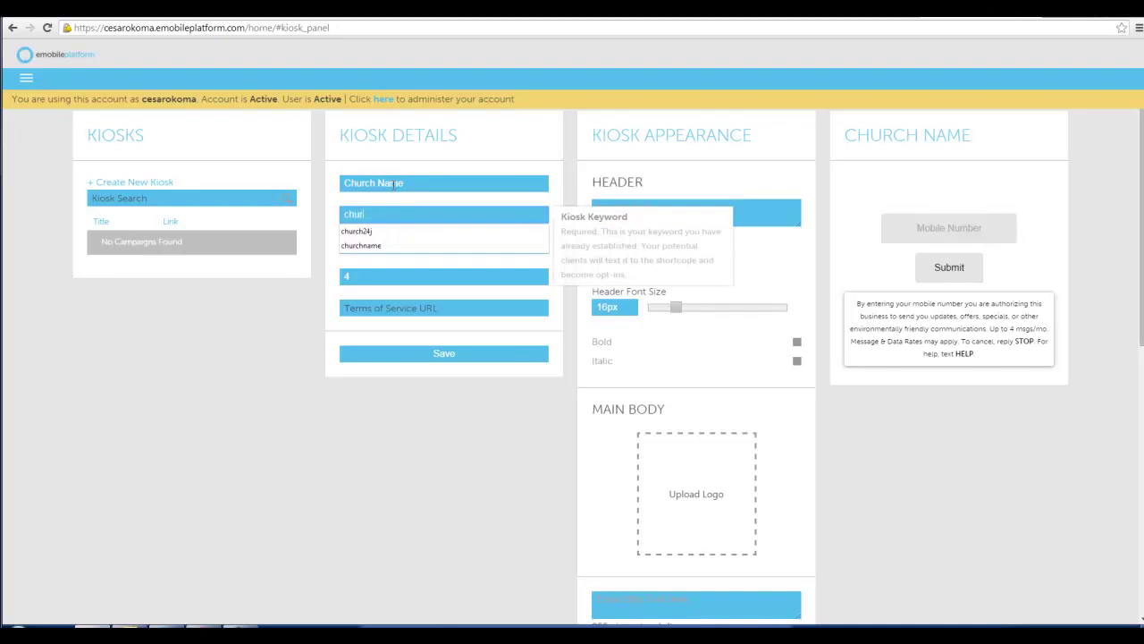
key("Down")
key("Down")
key("Tab")
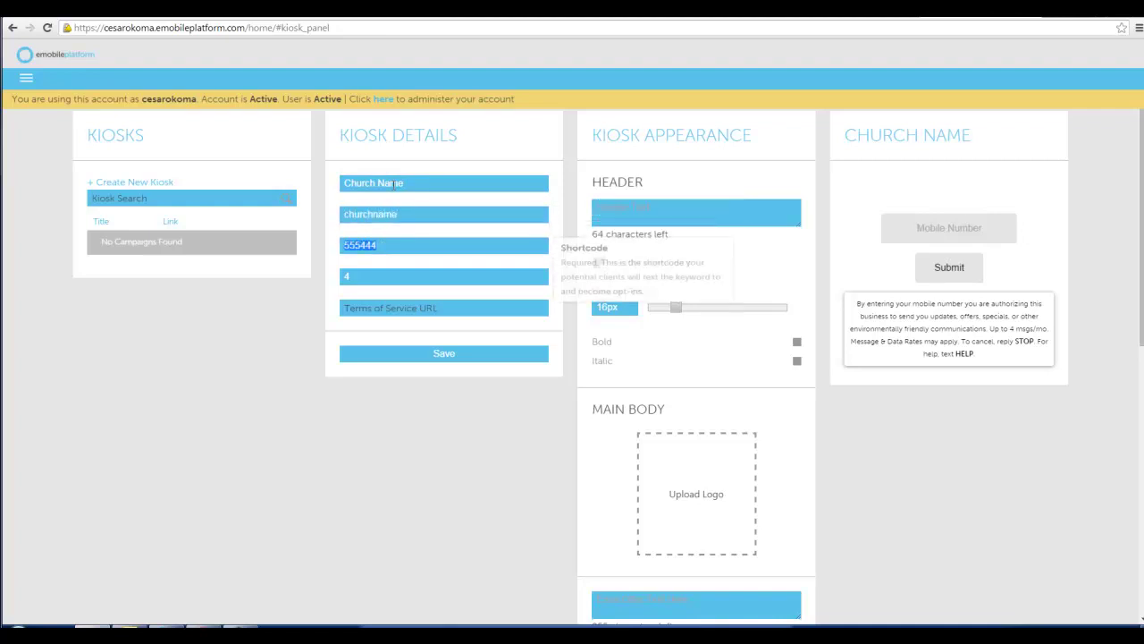
left_click(681, 219)
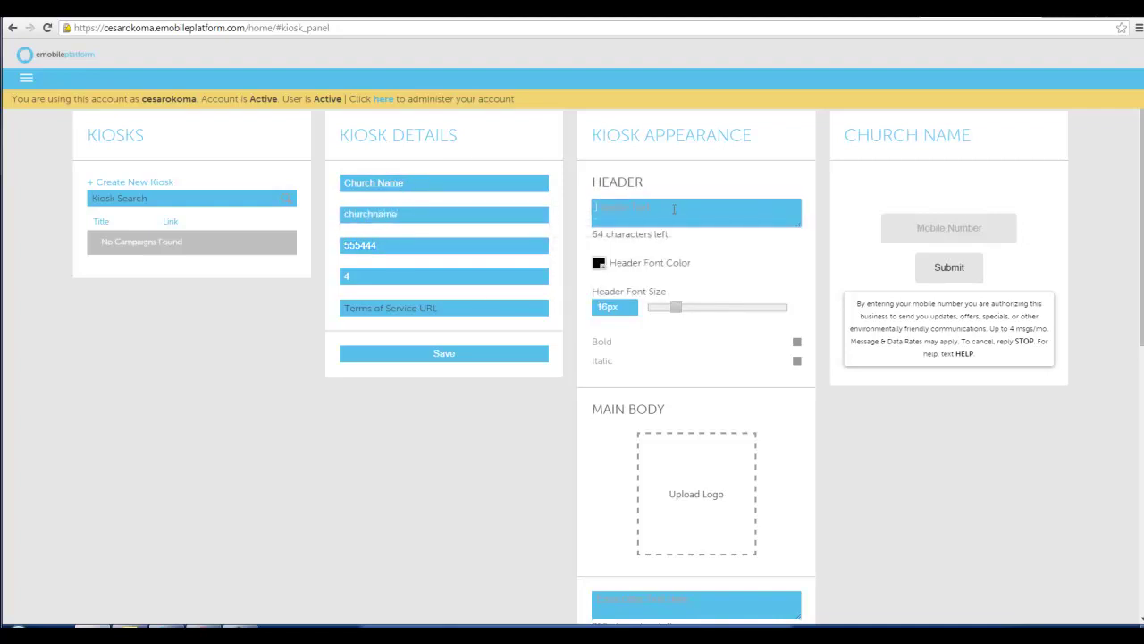
scroll(667, 354, "down", 3)
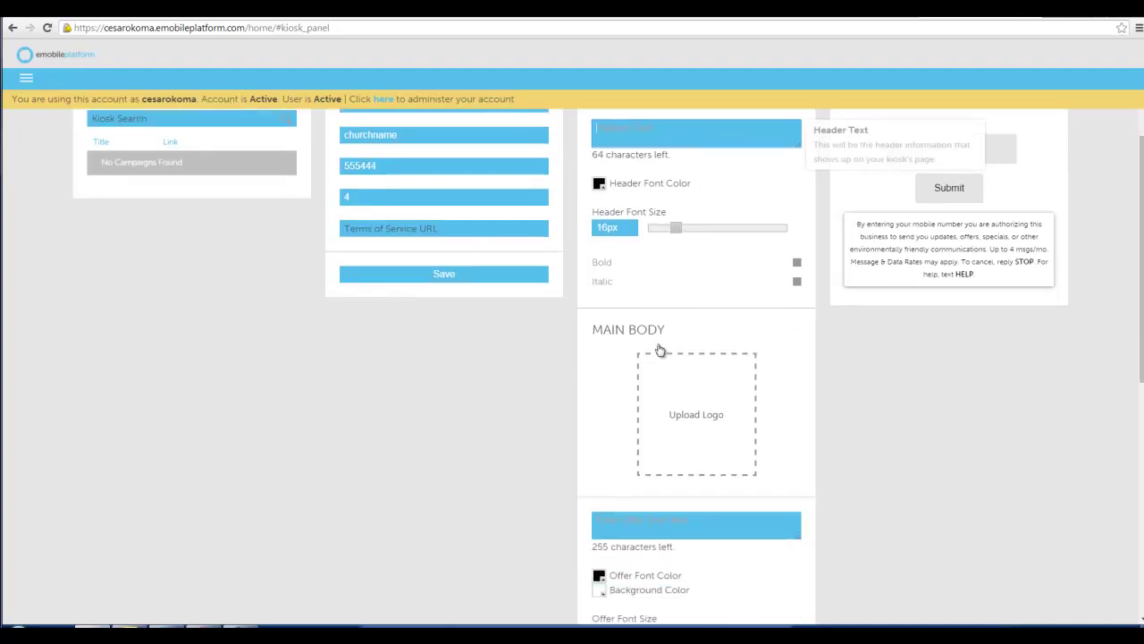
Upload 'innovate mobile church text message.jpg' as the kiosk's logo image.
left_click(690, 376)
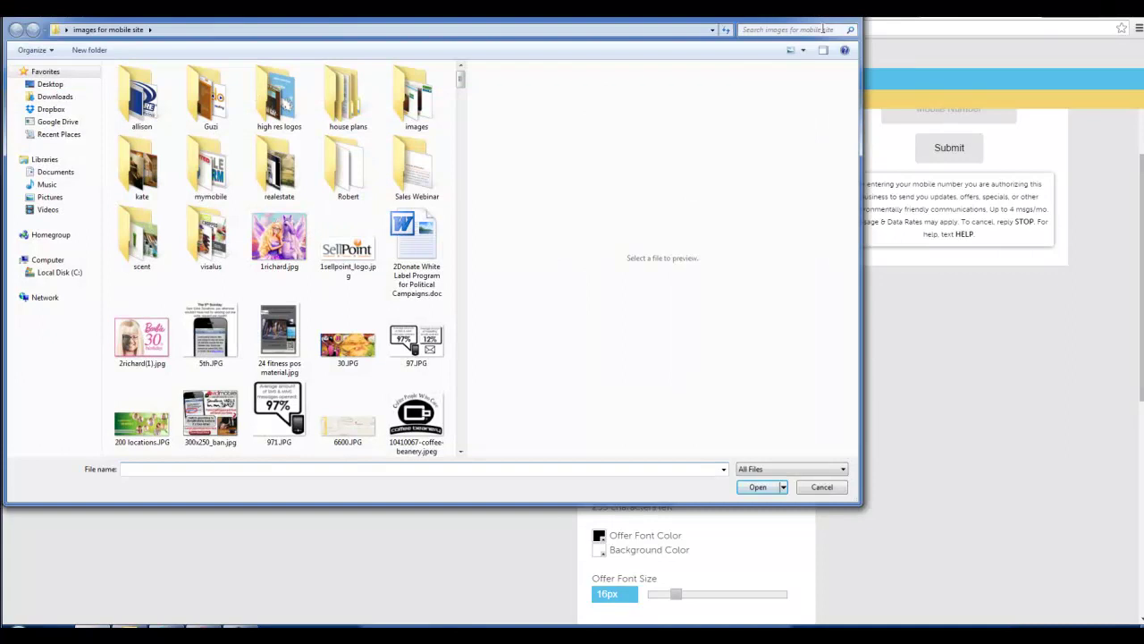
left_click(819, 29)
type("church")
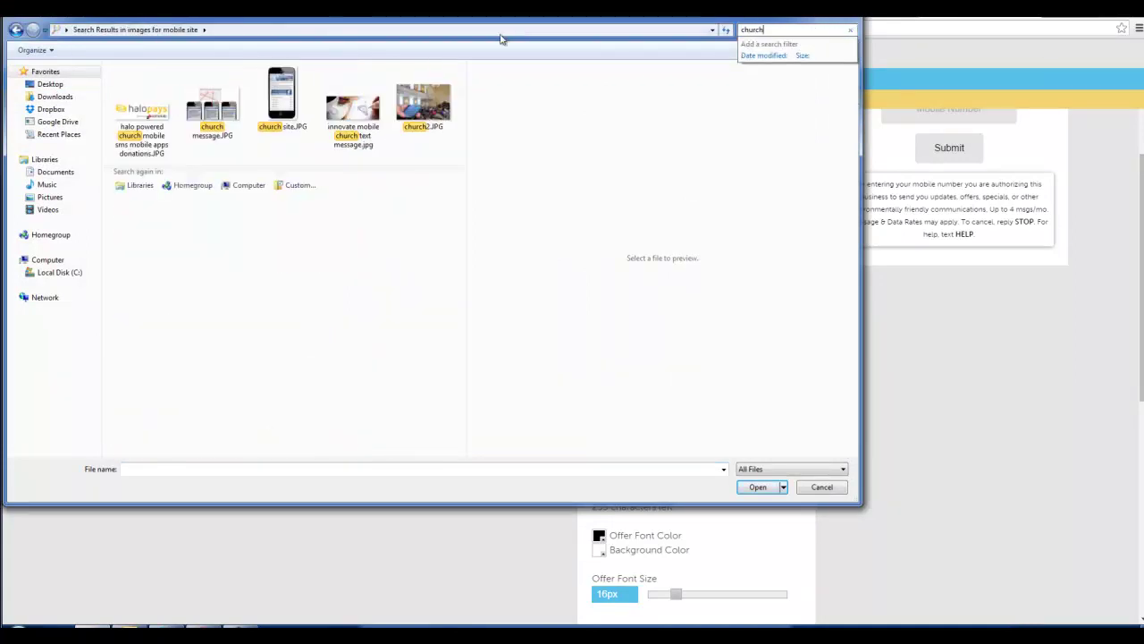
left_click(356, 117)
left_click(756, 487)
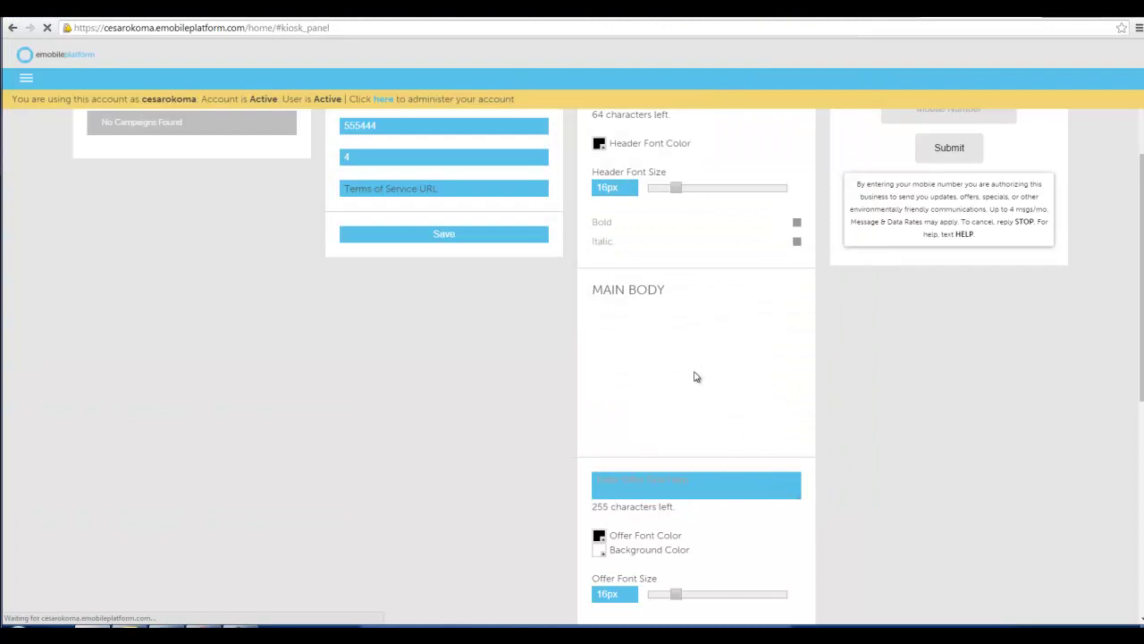
Enter the program offer text and 'Send me the Program' button, then save the kiosk.
scroll(866, 365, "up", 3)
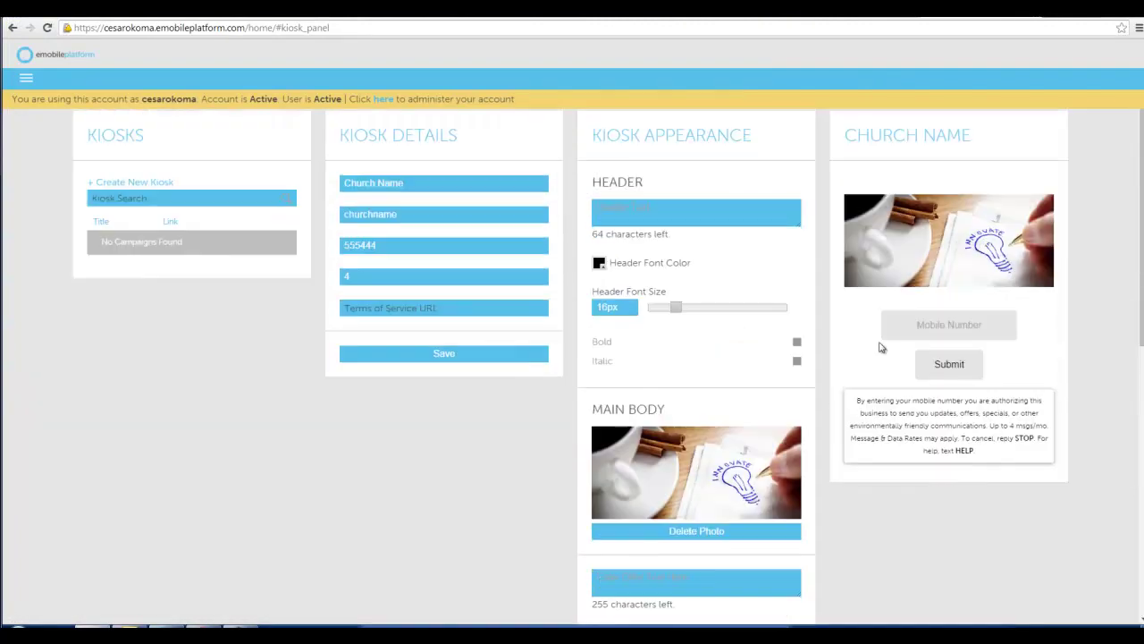
scroll(640, 495, "down", 3)
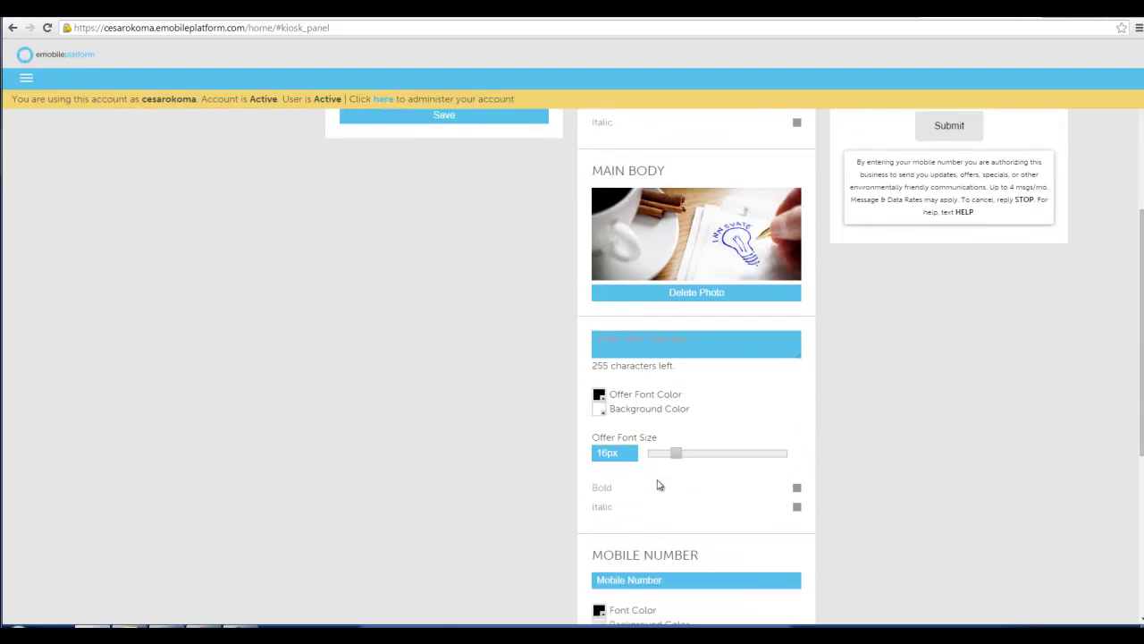
scroll(658, 477, "down", 2)
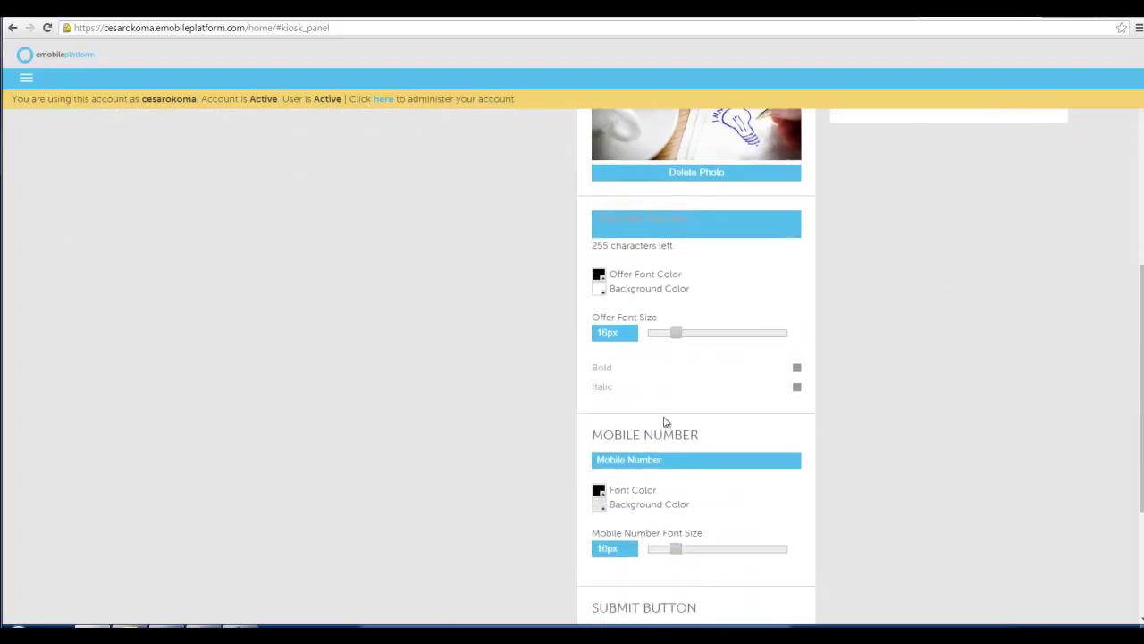
left_click(645, 219)
scroll(1135, 480, "up", 4)
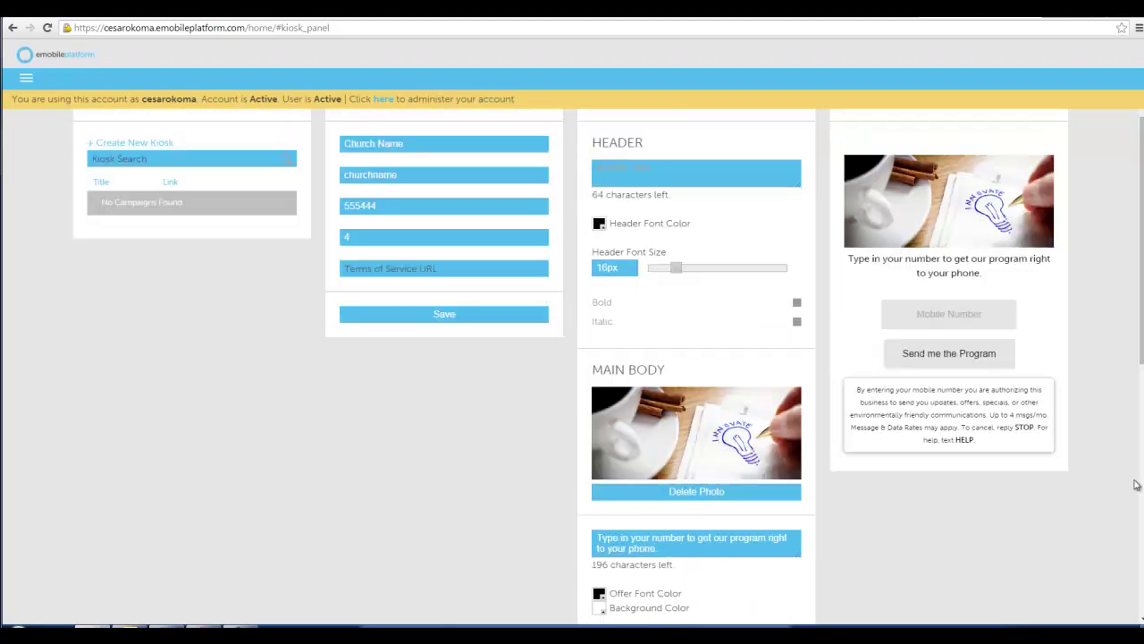
scroll(1105, 494, "up", 1)
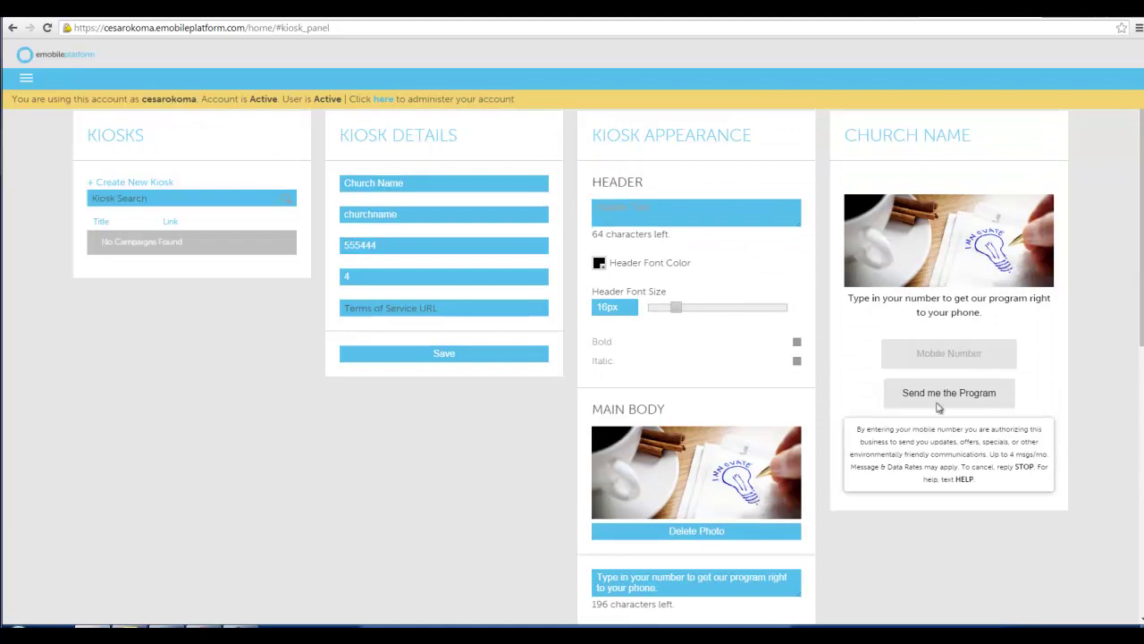
scroll(434, 478, "down", 4)
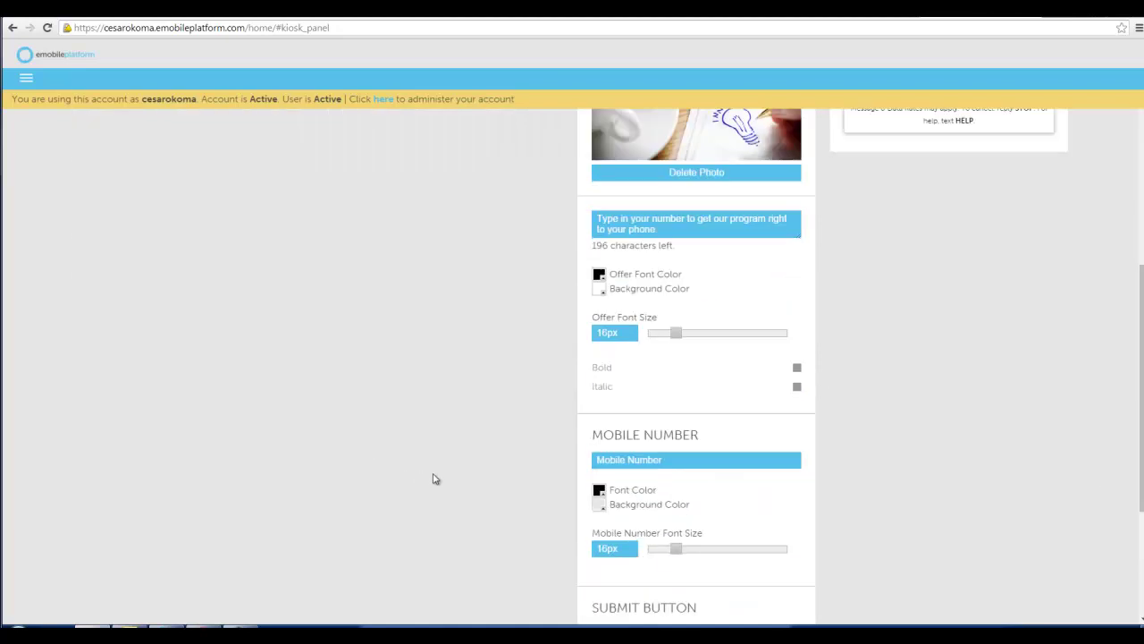
scroll(537, 567, "down", 1)
scroll(601, 564, "down", 1)
scroll(600, 563, "down", 1)
left_click(706, 568)
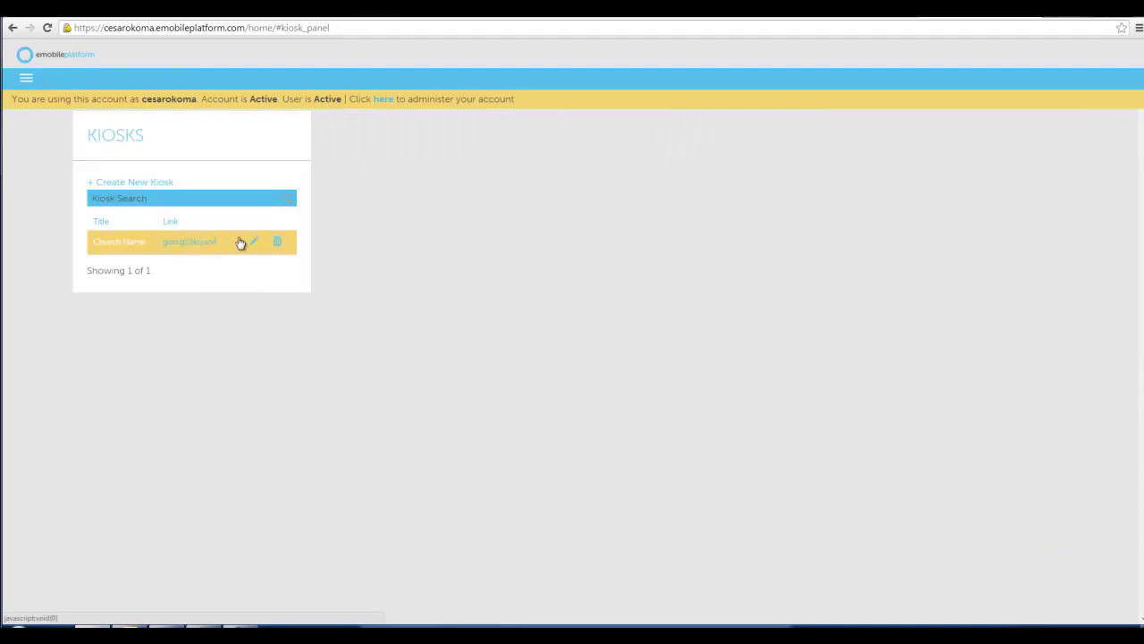
Reveal the Church Name kiosk's goo.gl short link and copy it.
left_click(255, 242)
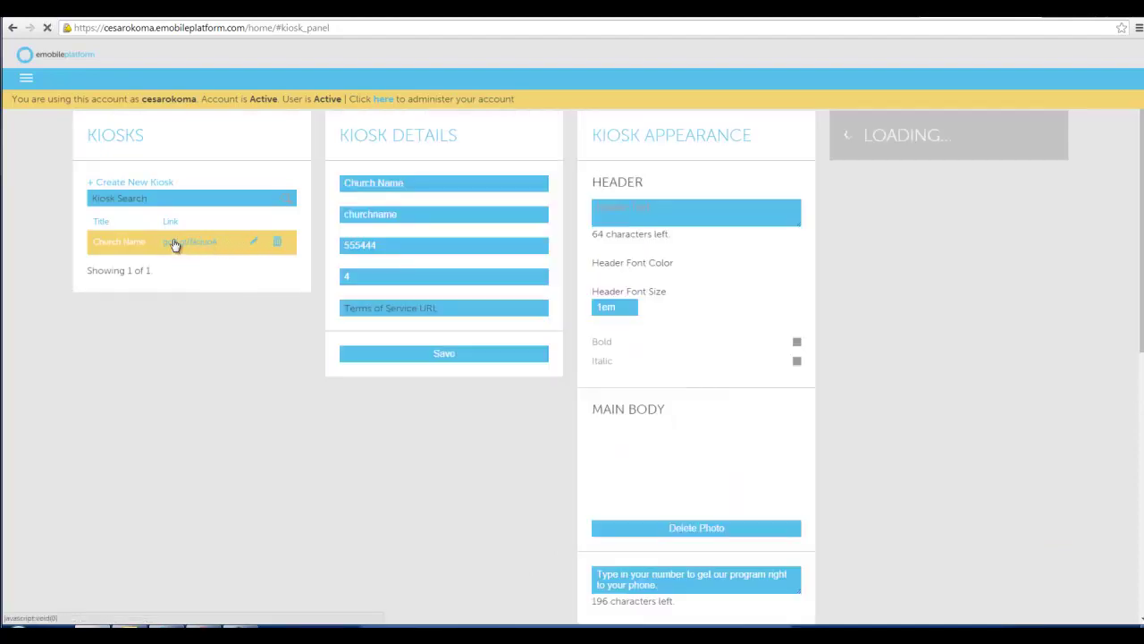
left_click(193, 244)
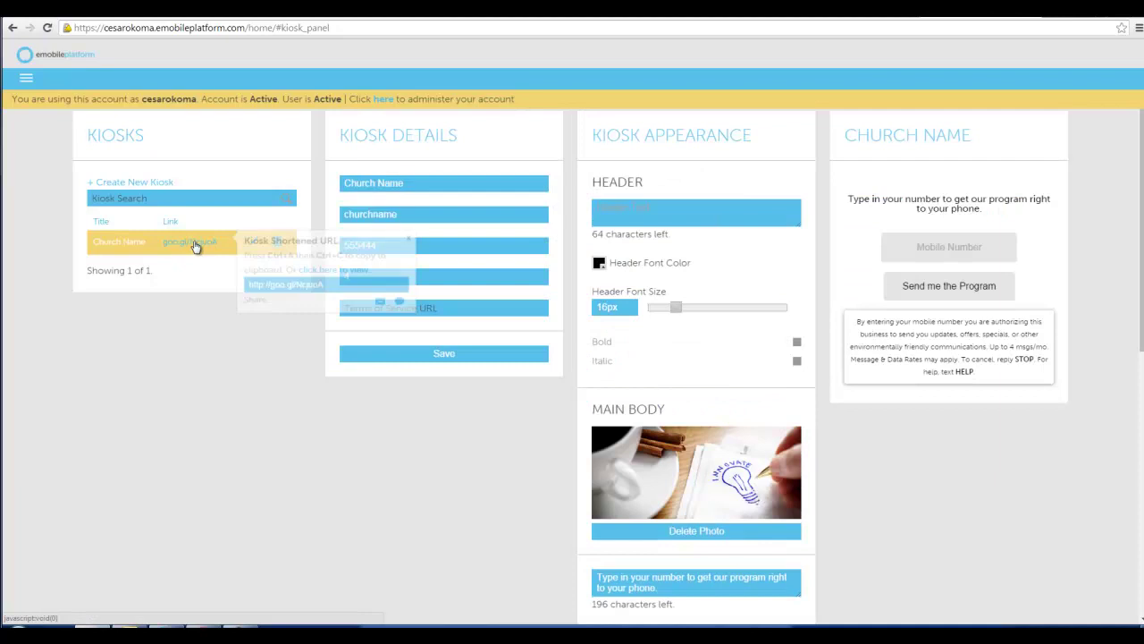
left_click_drag(338, 287, 225, 279)
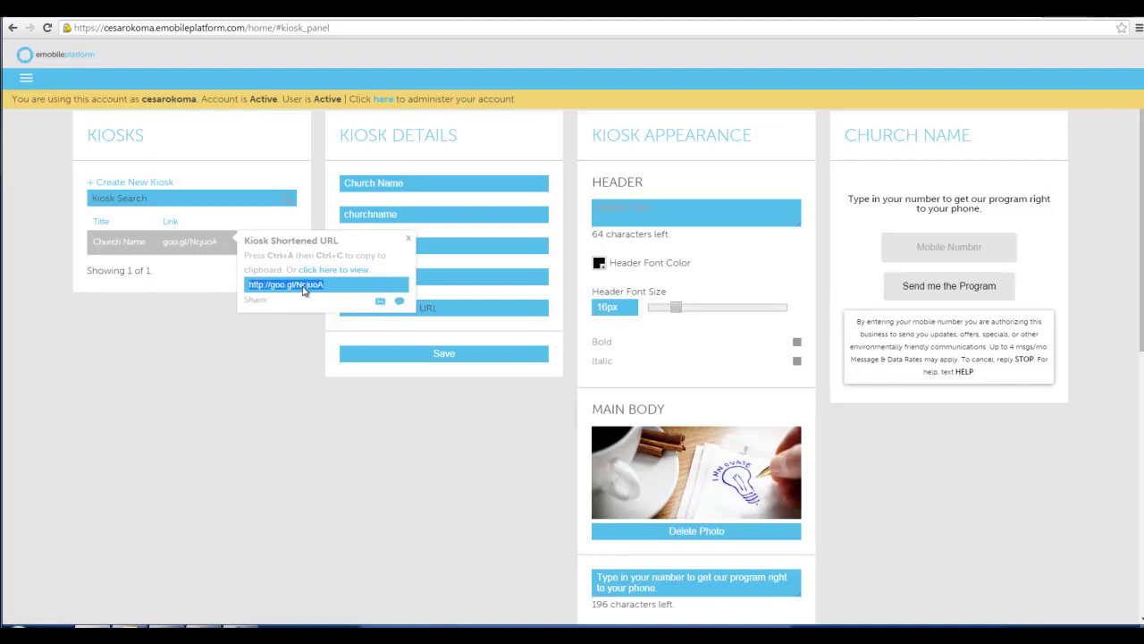
right_click(303, 287)
left_click(331, 343)
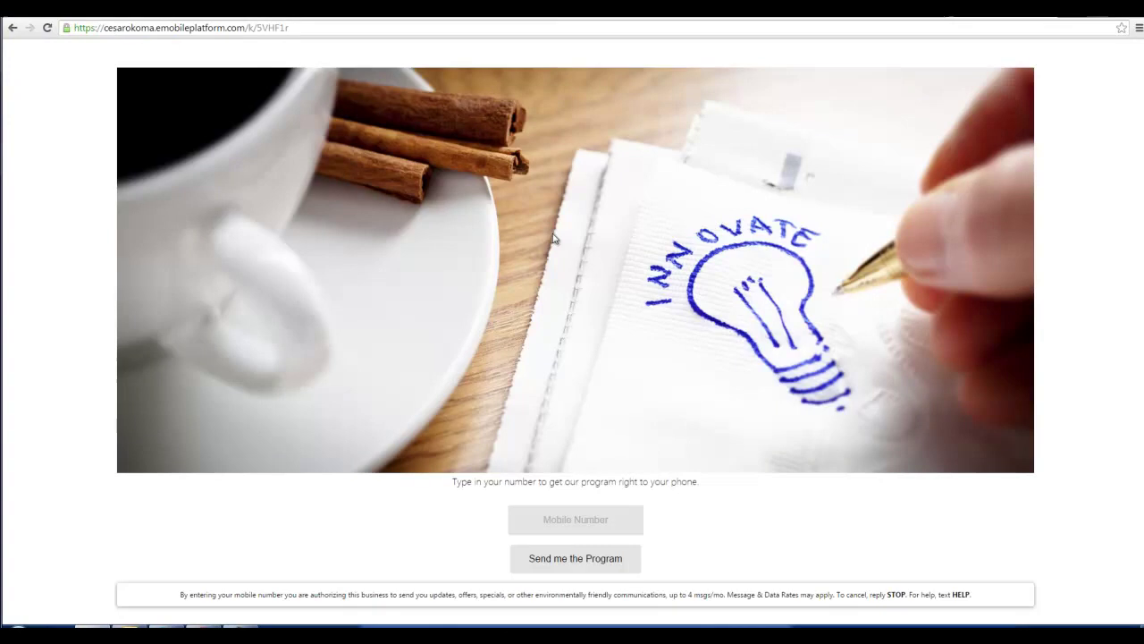
left_click(563, 523)
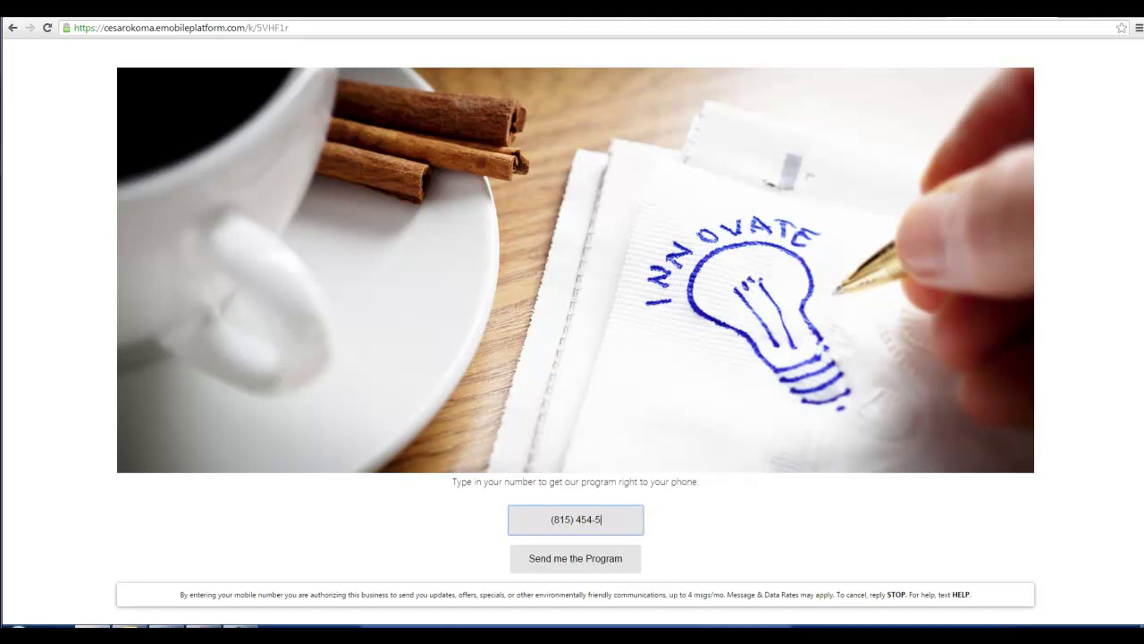
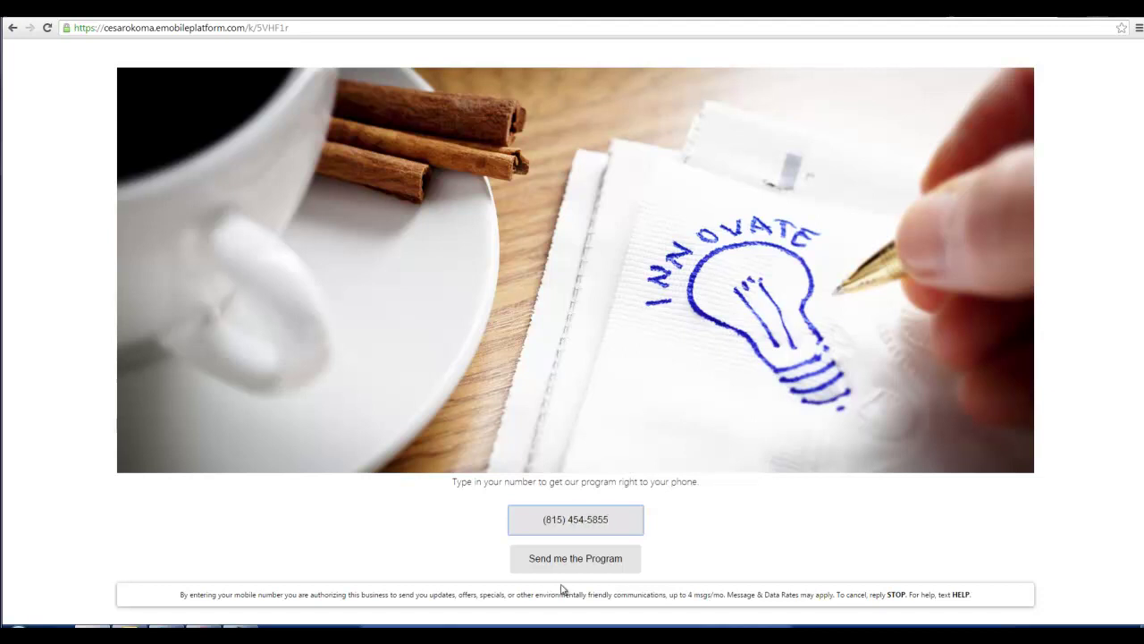